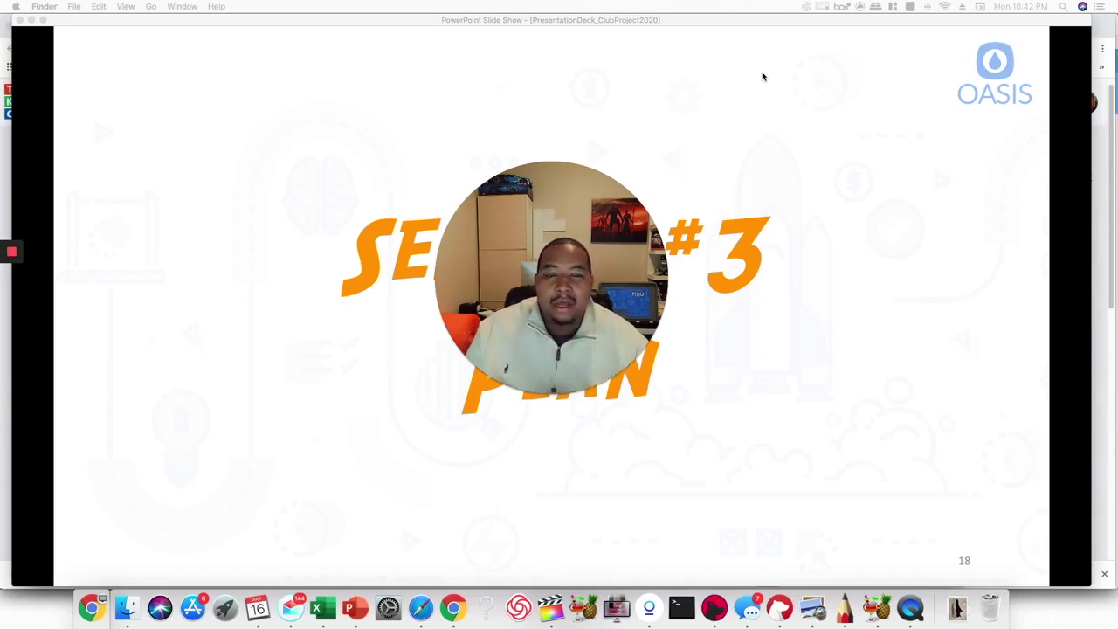
Step: Step through slide 18's animations, revealing and then dismissing the 'It's actually Improve' caption
drag(540, 238, 149, 416)
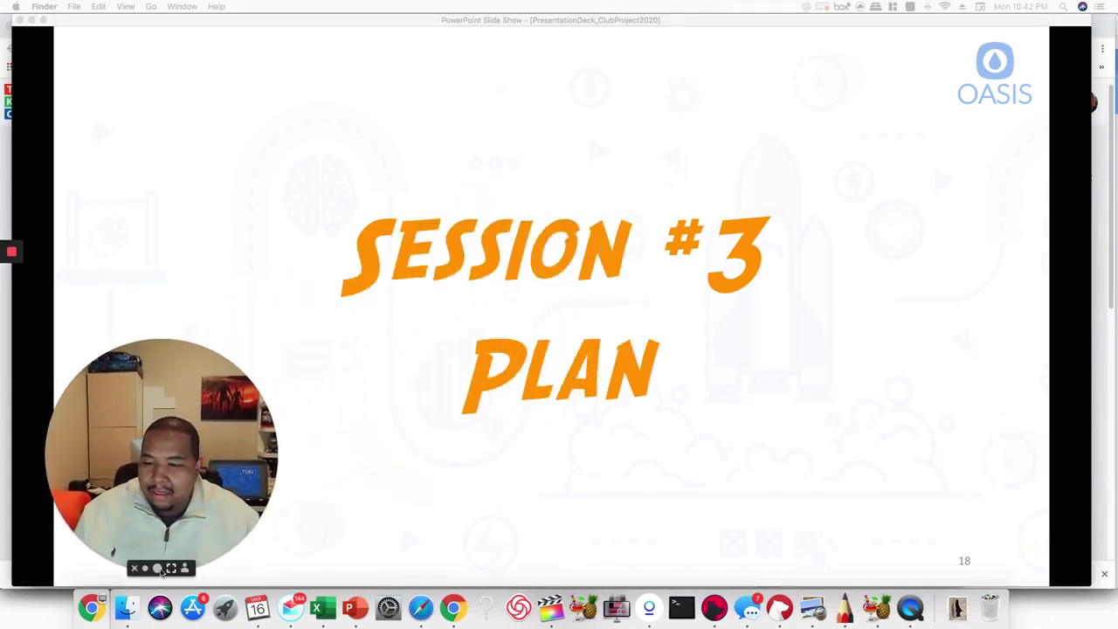
click(145, 569)
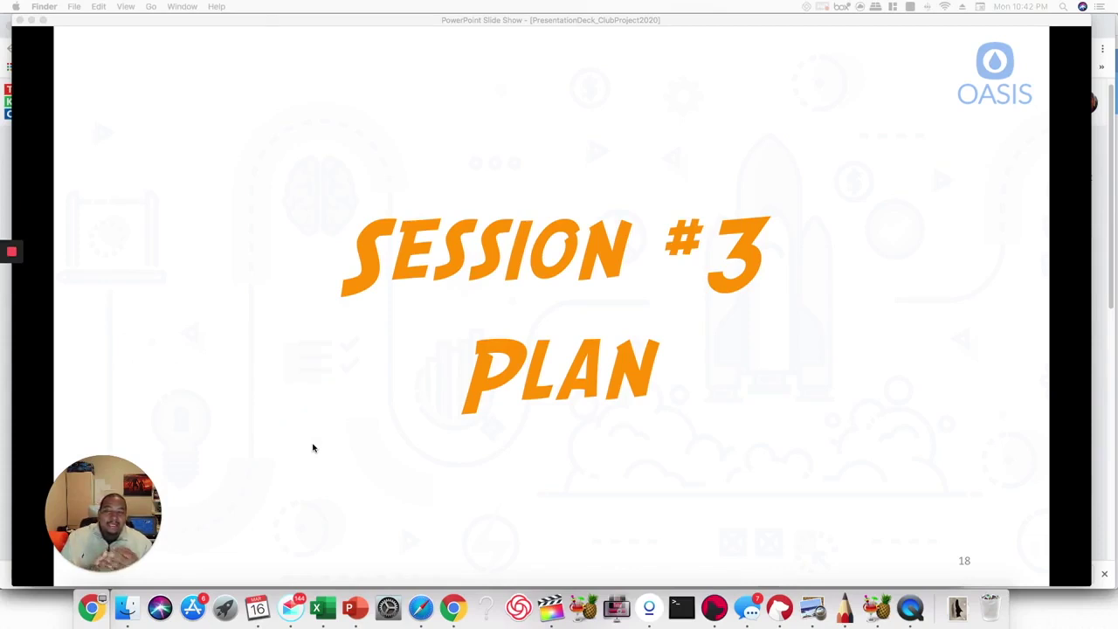
click(313, 447)
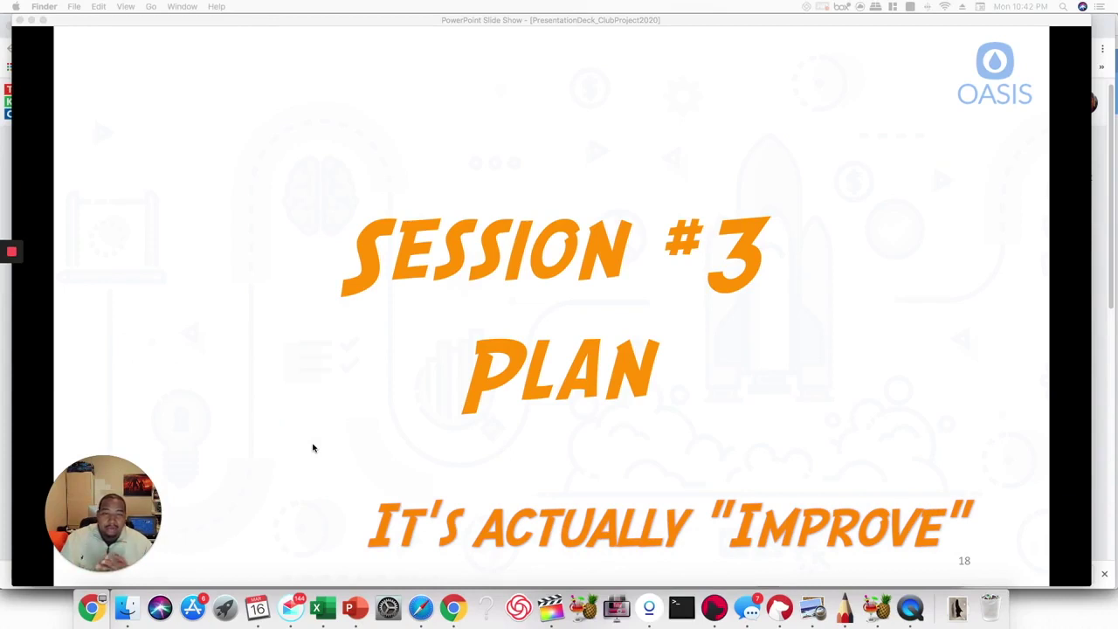
click(312, 448)
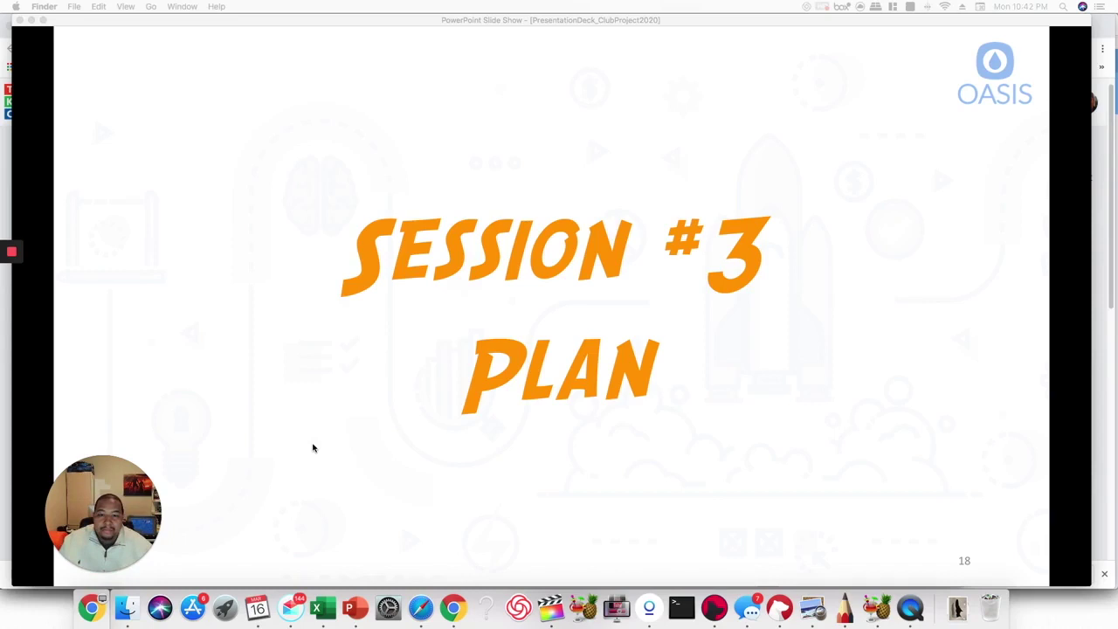
Step: Advance the slideshow past the Engineering Design Process slide to slide 20, 'Dive Deeper...'
click(313, 448)
click(313, 448)
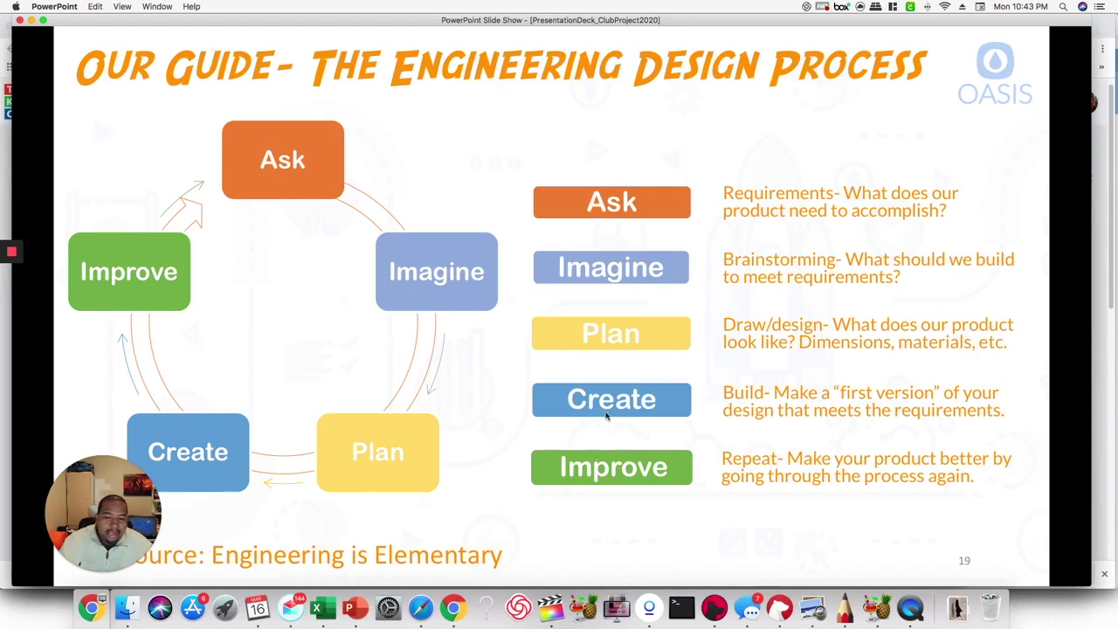
click(683, 400)
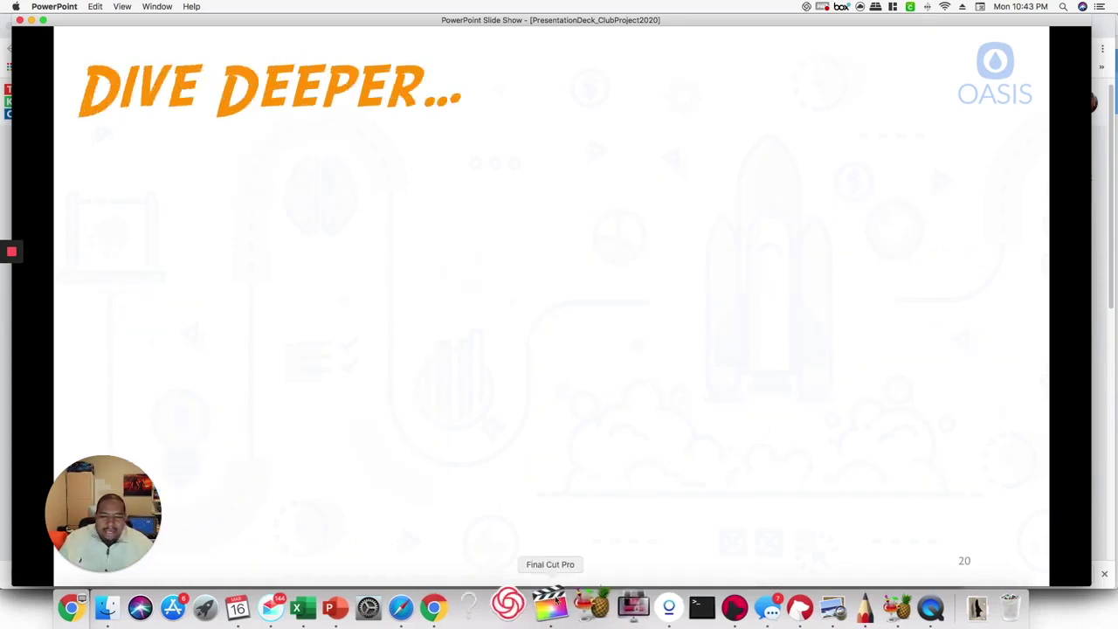
Step: Switch to the Tinkercad dashboard in Chrome and open the Roball design with Tinker this
click(452, 605)
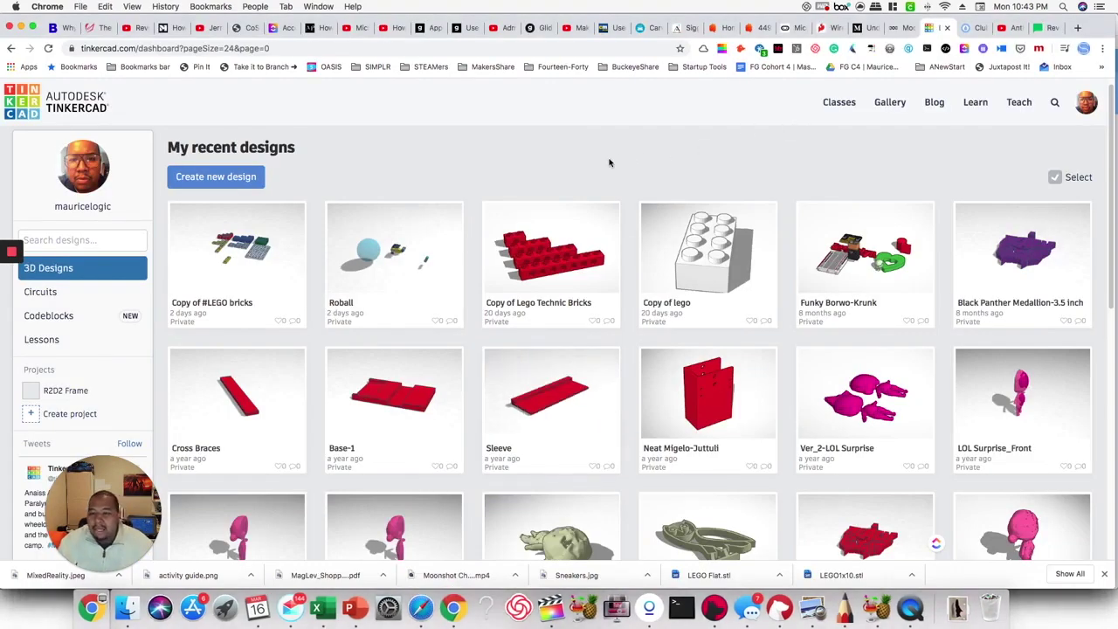
scroll(612, 163, up, 1)
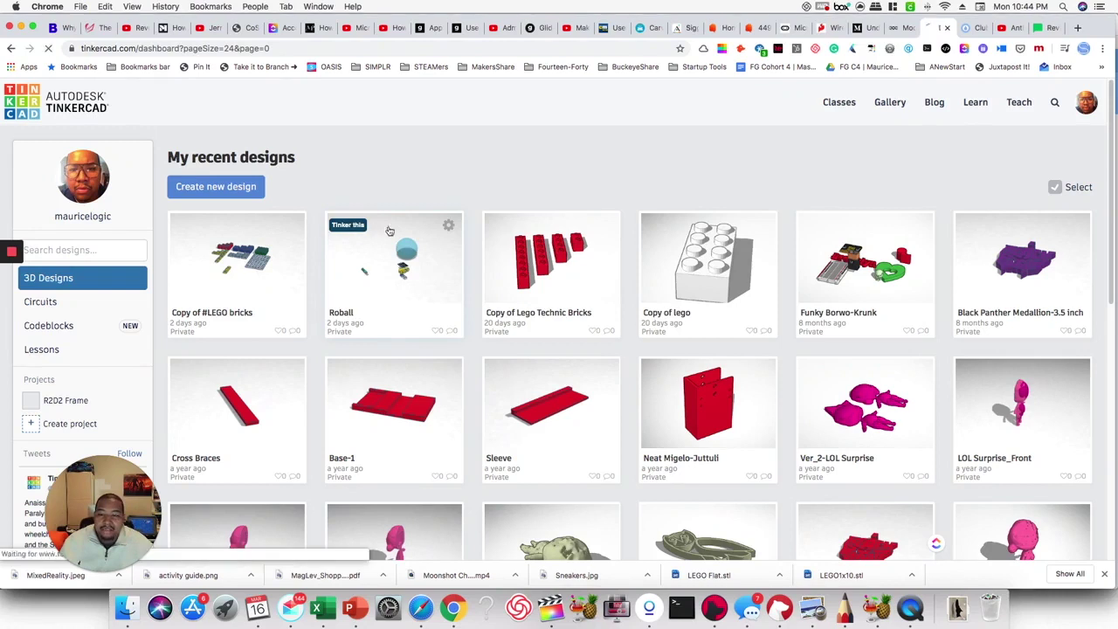
click(355, 229)
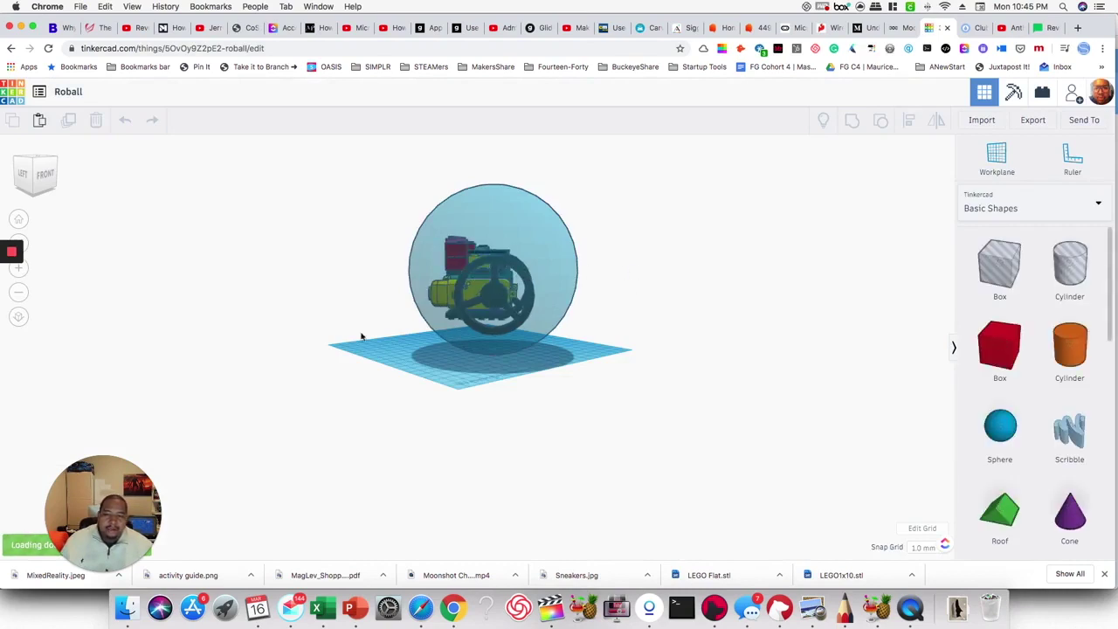
Step: Toggle perspective, orbit to a front view of the robot, and select the 139.47-wide clear sphere
mouse_move(26, 316)
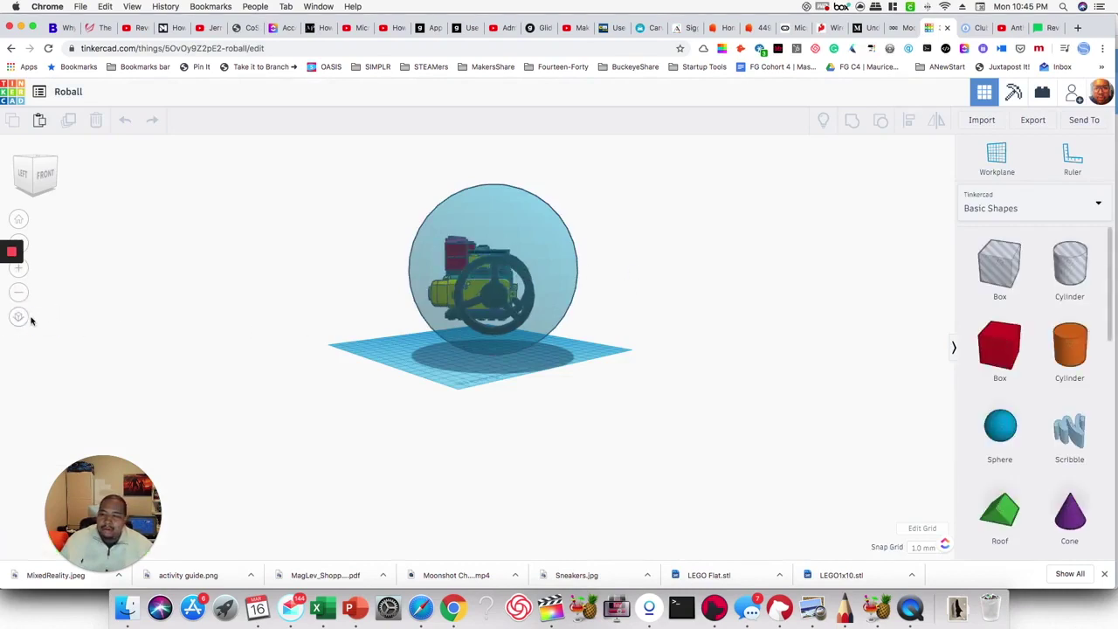
click(21, 317)
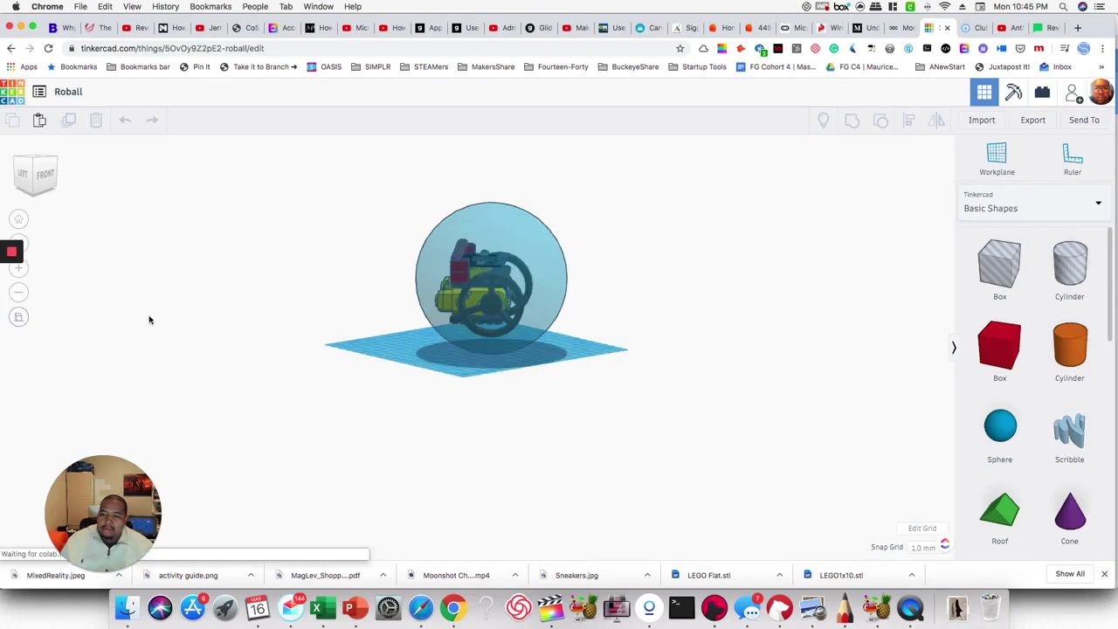
right_drag(634, 334, 453, 334)
scroll(449, 324, up, 8)
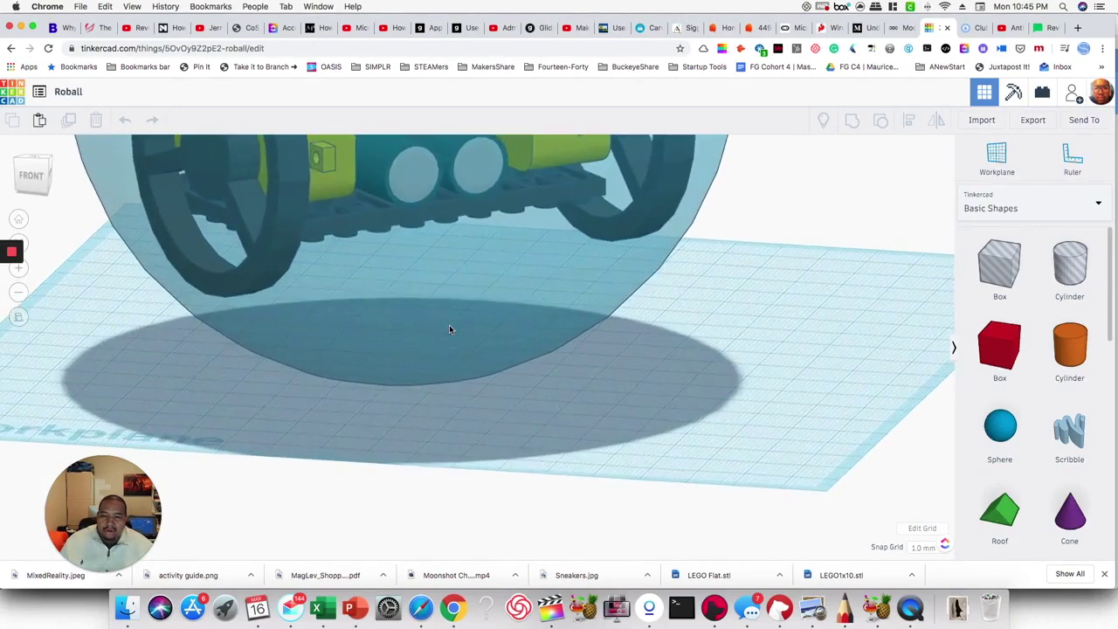
right_drag(451, 295, 545, 386)
scroll(507, 399, down, 3)
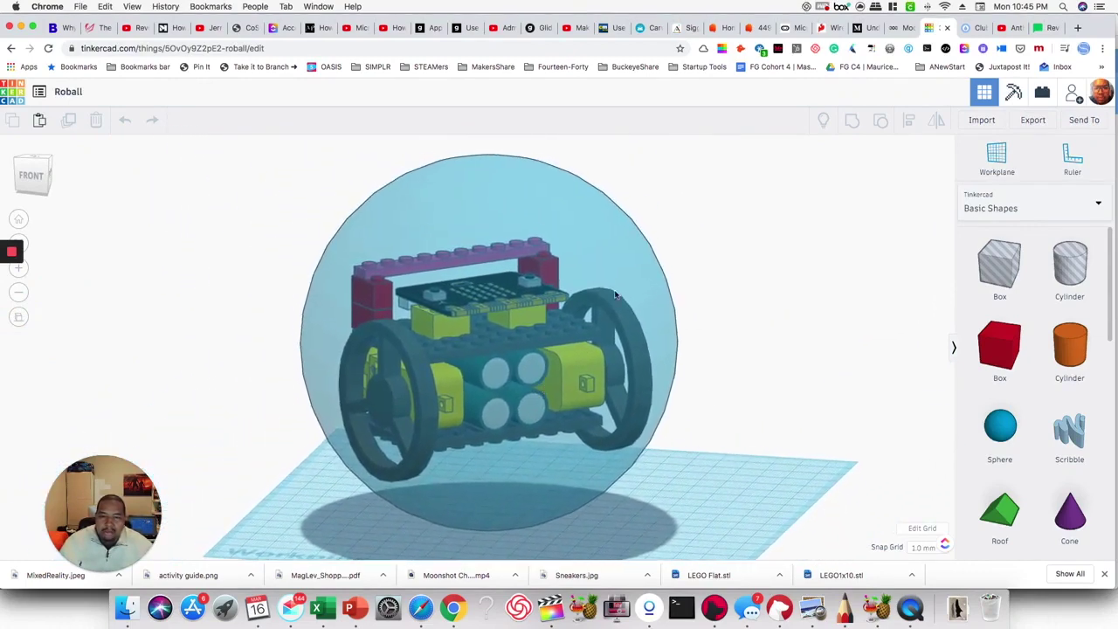
click(623, 245)
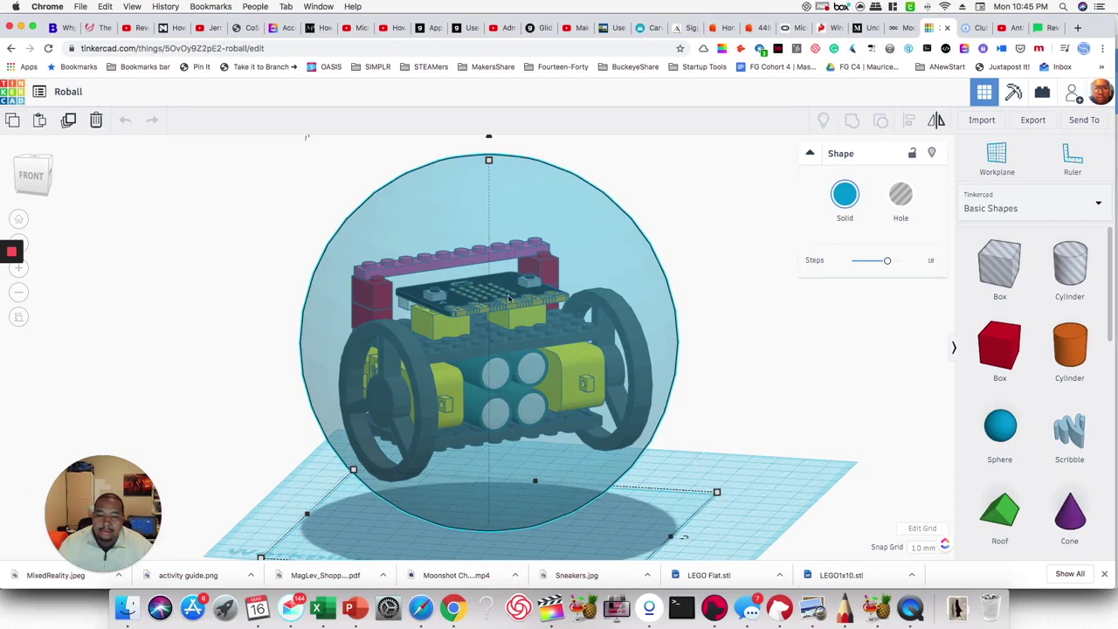
right_drag(650, 276, 703, 304)
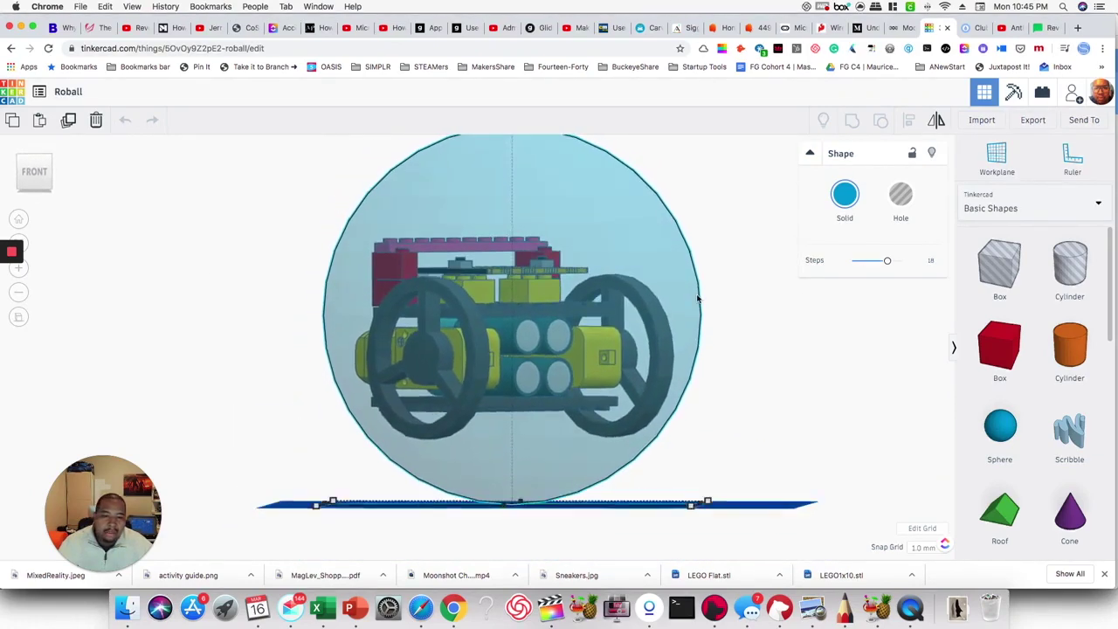
click(841, 202)
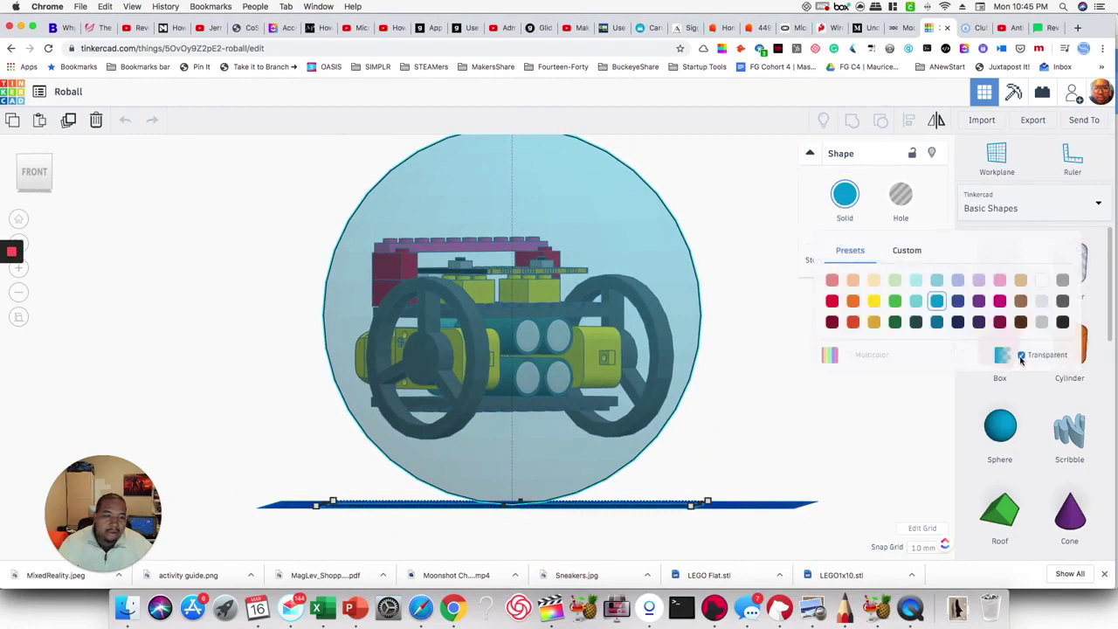
click(1021, 356)
click(1021, 355)
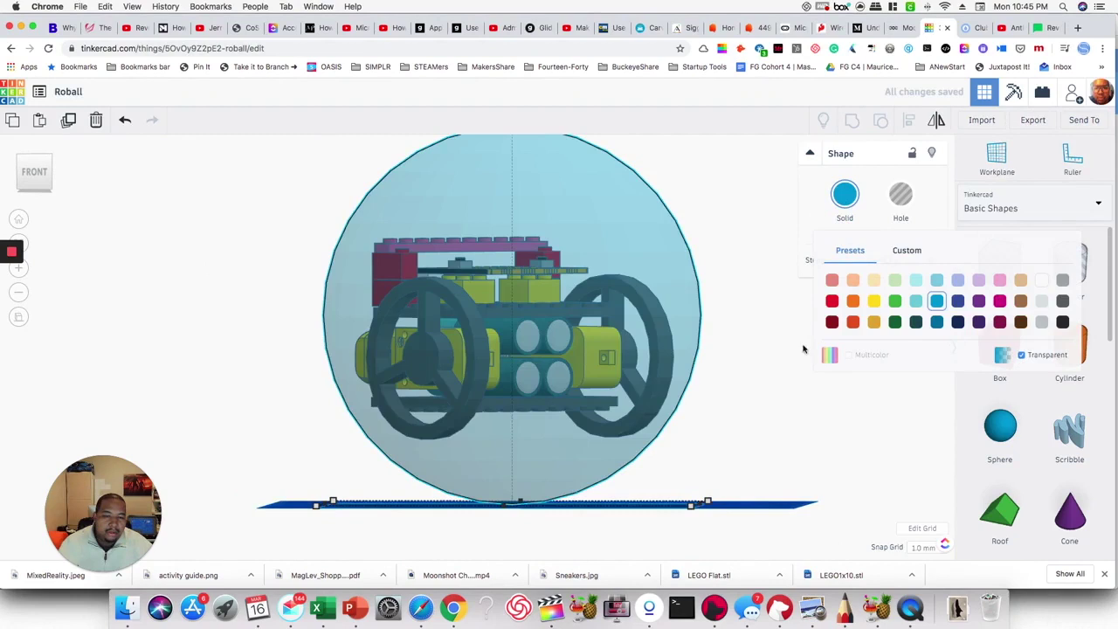
click(778, 328)
right_drag(777, 328, 742, 343)
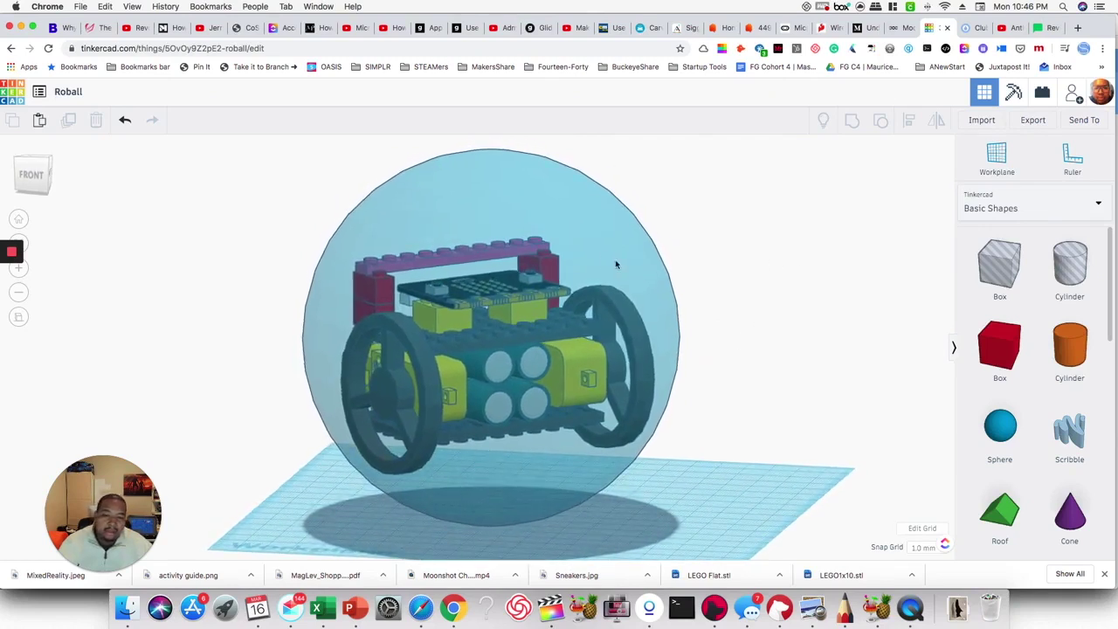
scroll(640, 275, down, 2)
Step: Drag the clear sphere off to the right of the micro:bit robot, then look down at the robot
scroll(642, 279, down, 2)
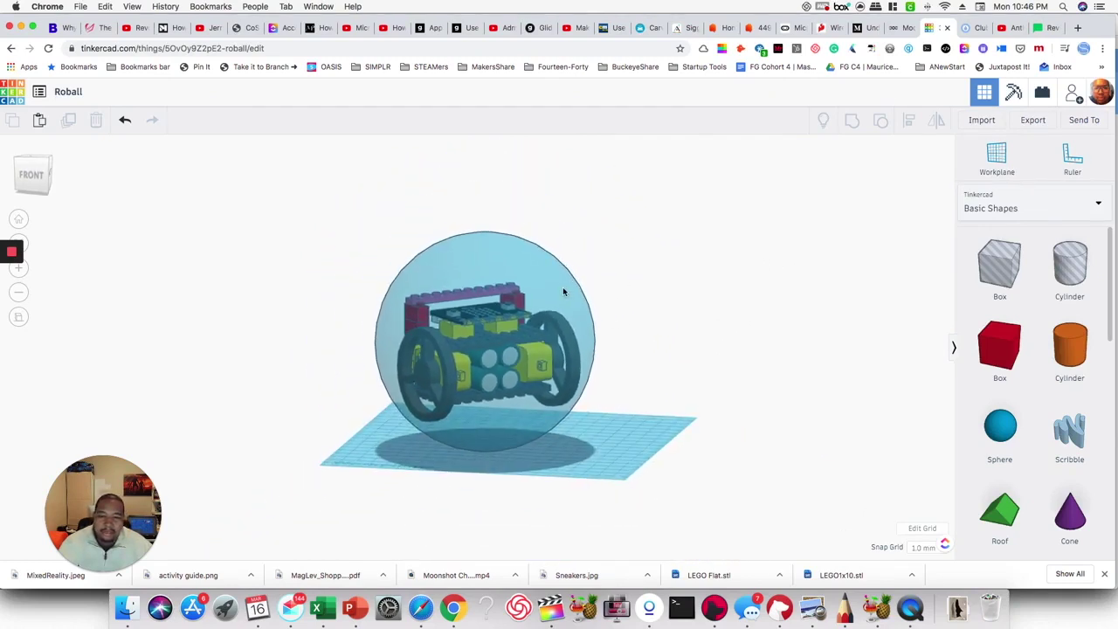
drag(594, 288, 790, 194)
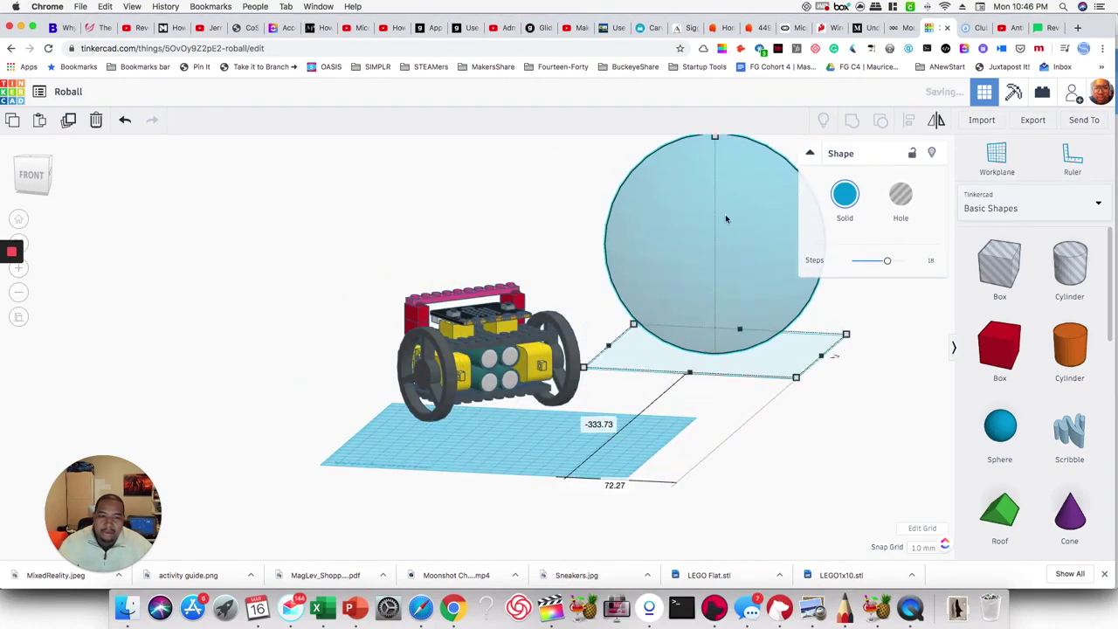
scroll(491, 380, up, 5)
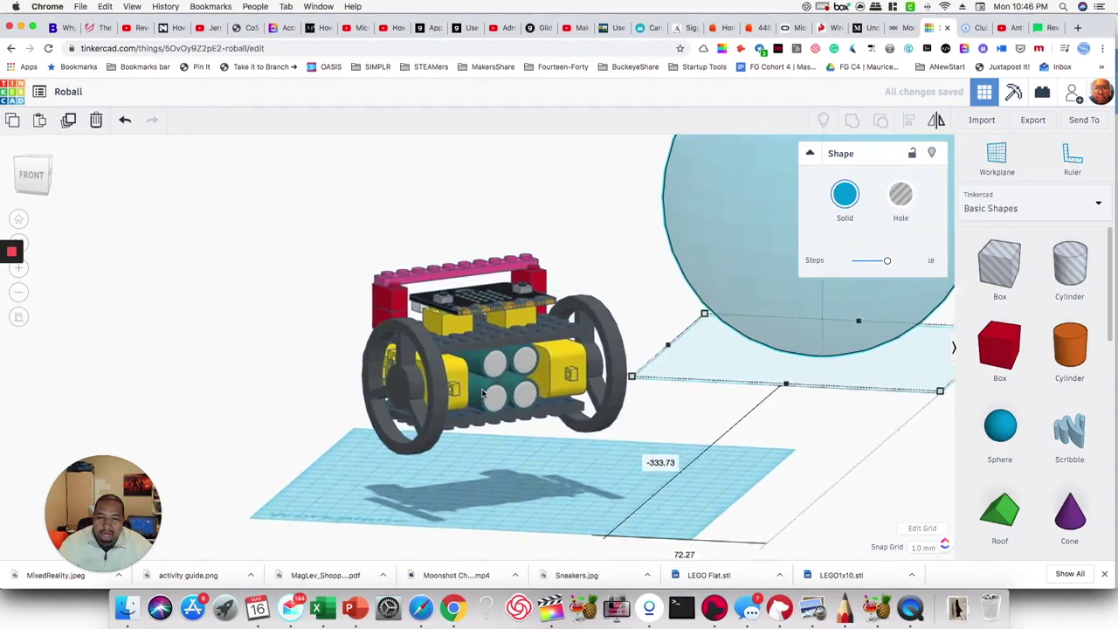
right_drag(605, 249, 570, 278)
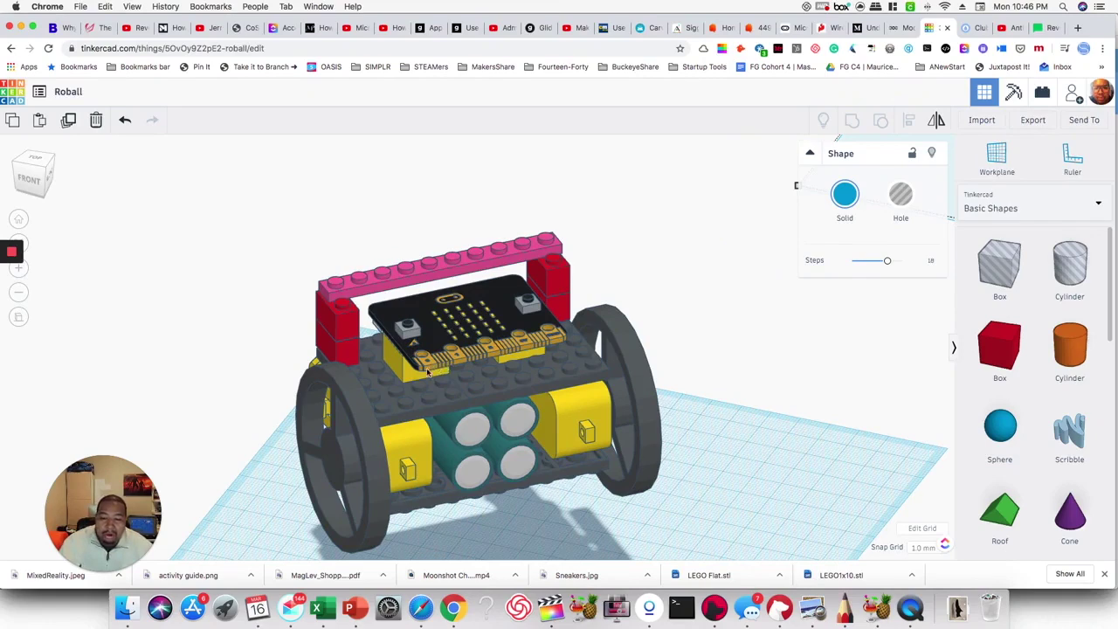
right_drag(419, 384, 582, 396)
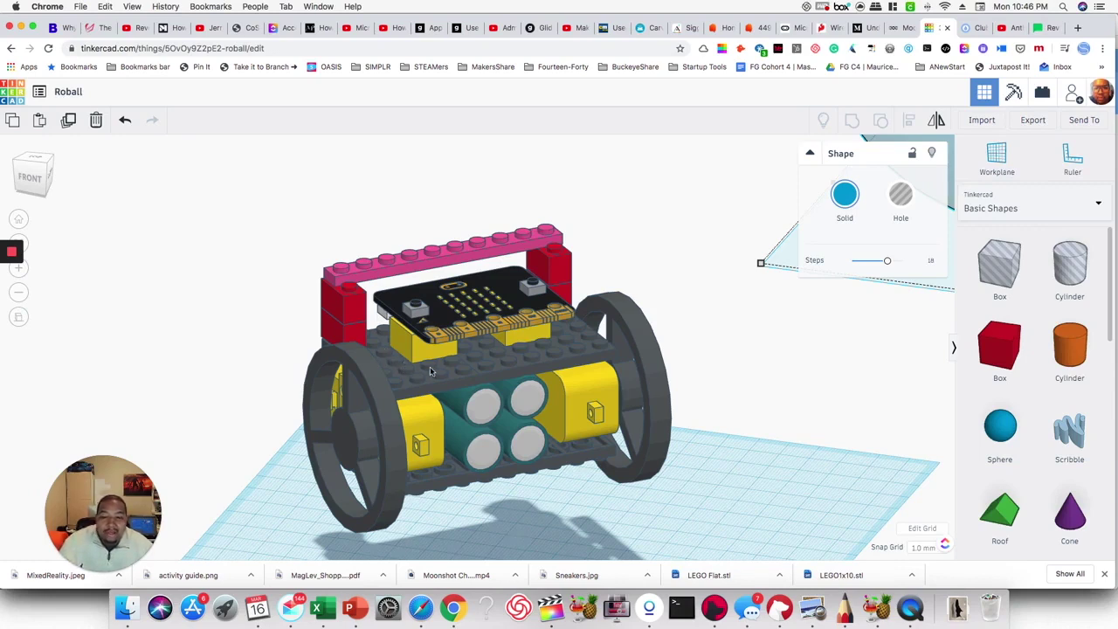
mouse_move(430, 371)
right_down()
mouse_move(472, 374)
mouse_move(443, 369)
right_up()
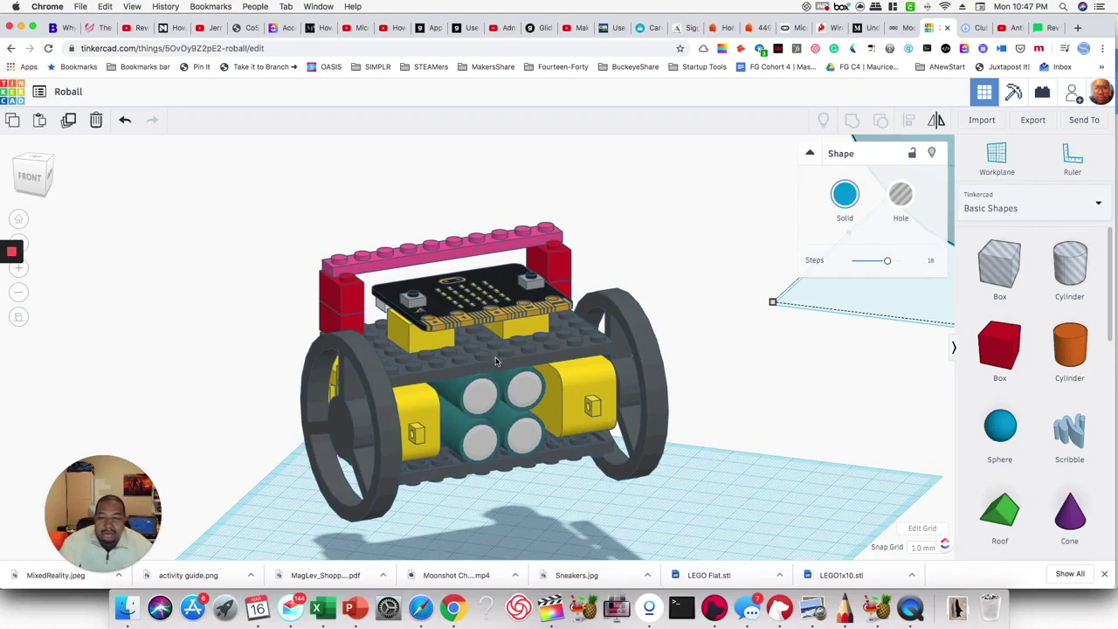
mouse_move(496, 361)
right_down()
mouse_move(629, 350)
mouse_move(487, 361)
right_up()
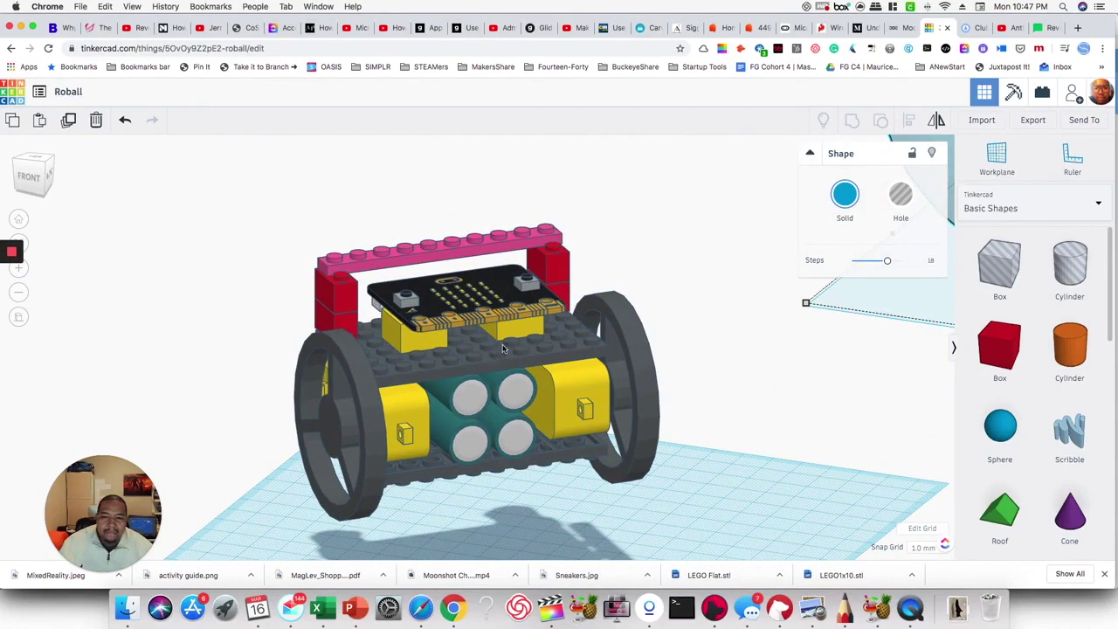
right_drag(501, 351, 474, 343)
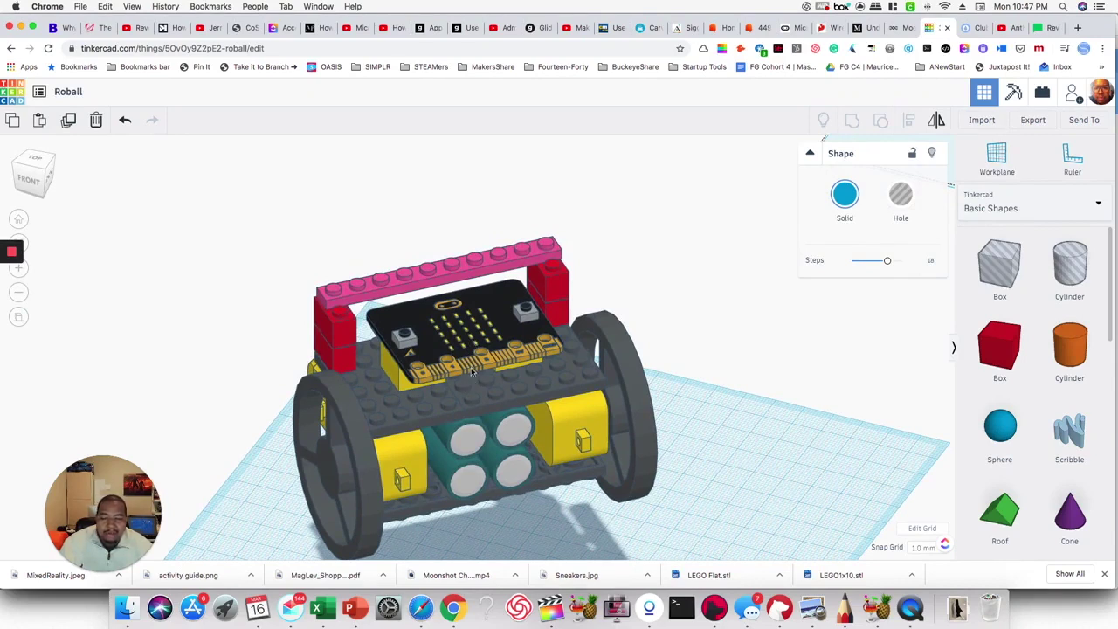
scroll(473, 371, down, 4)
scroll(476, 349, up, 2)
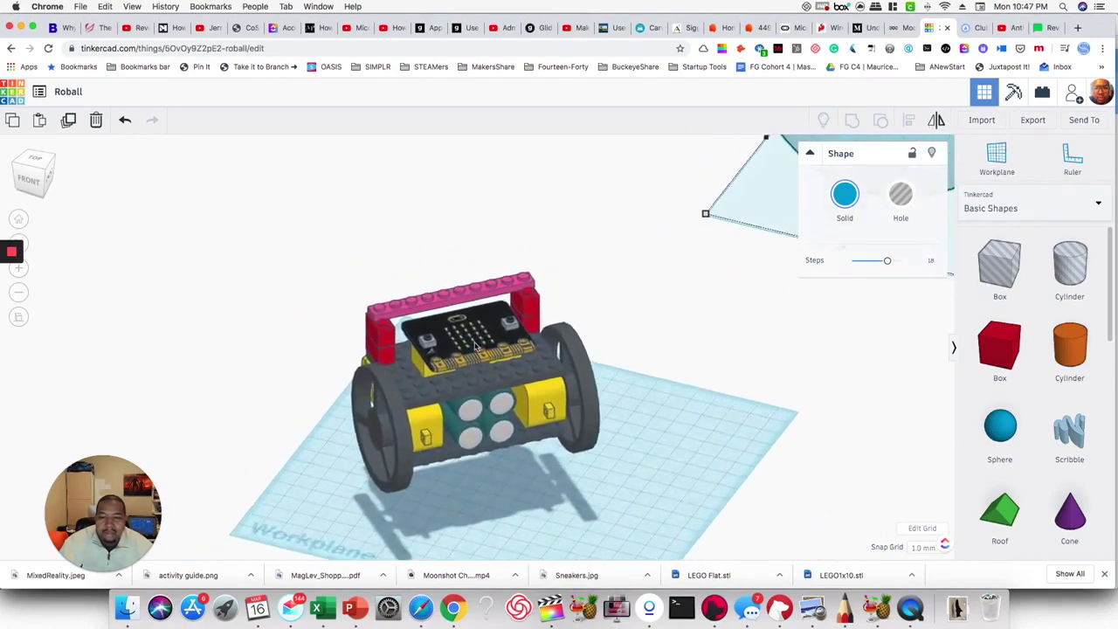
scroll(477, 345, up, 1)
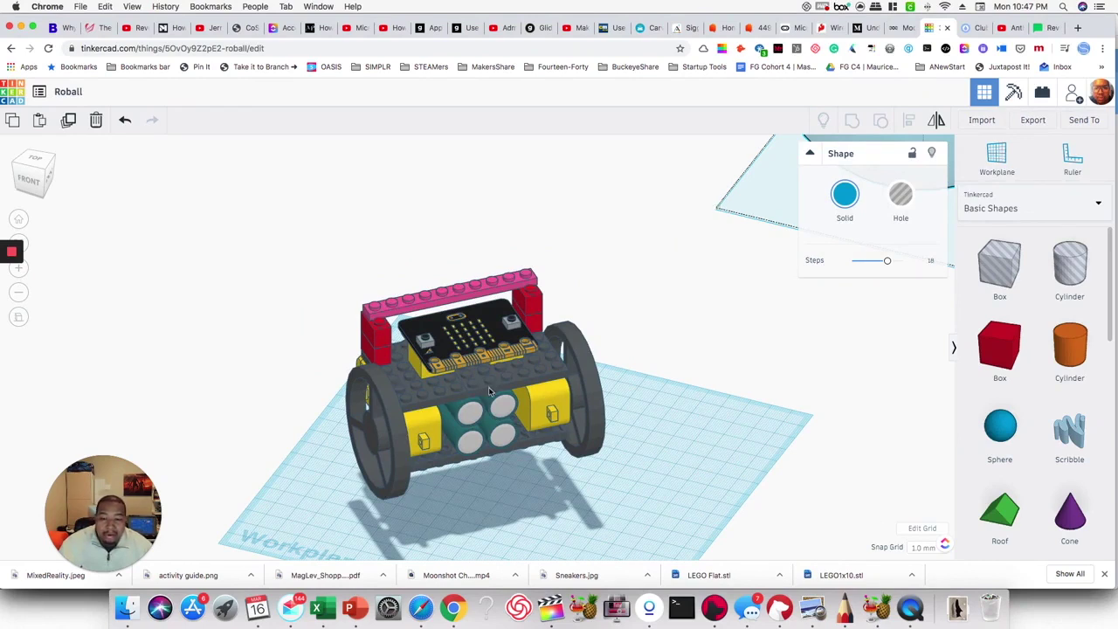
right_drag(490, 390, 479, 368)
drag(480, 368, 592, 418)
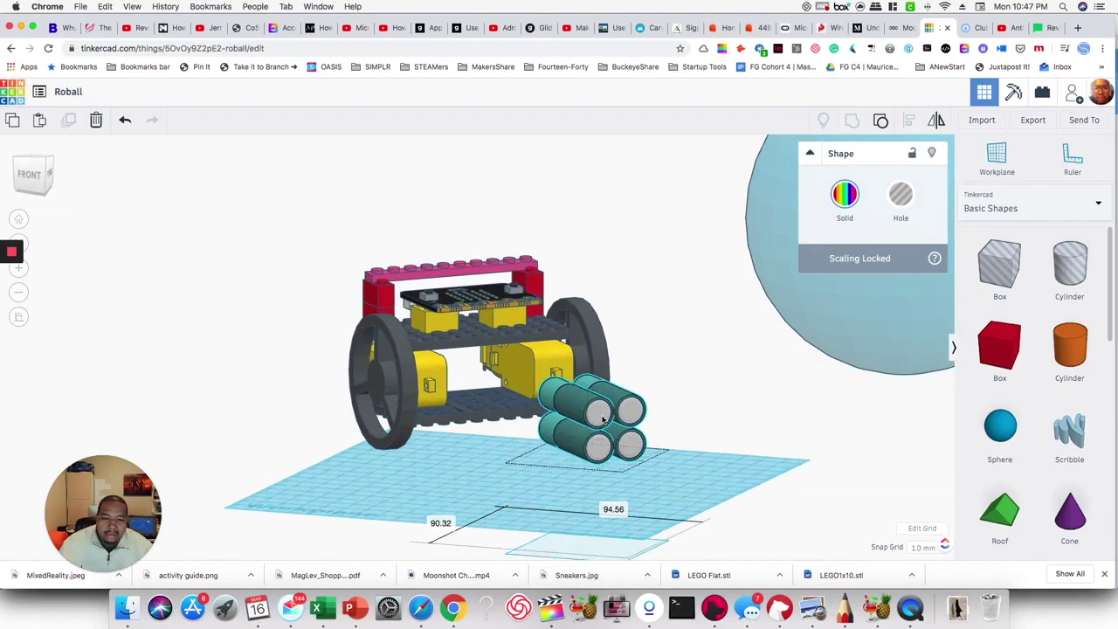
right_drag(696, 419, 474, 405)
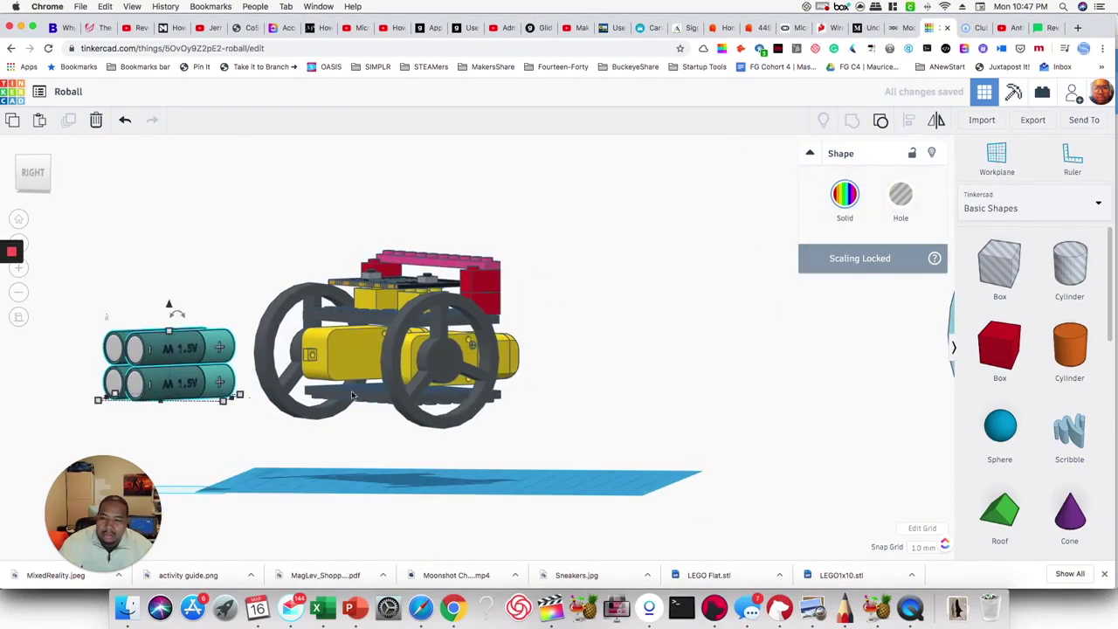
right_drag(252, 432, 441, 349)
key(super+z)
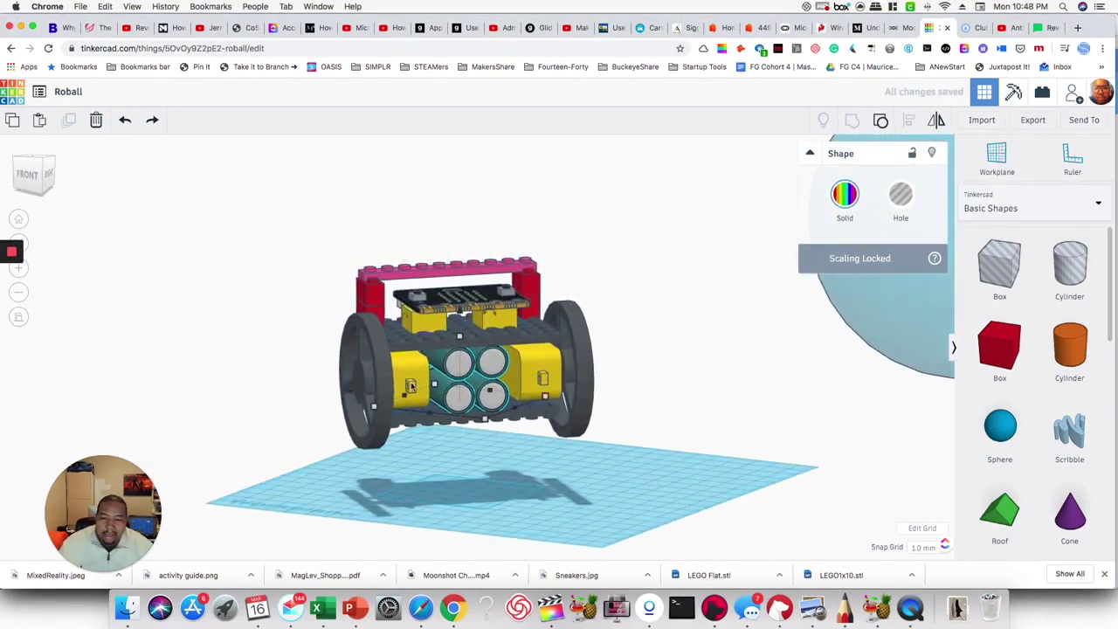
mouse_move(621, 390)
right_down()
mouse_move(652, 392)
mouse_move(628, 374)
right_up()
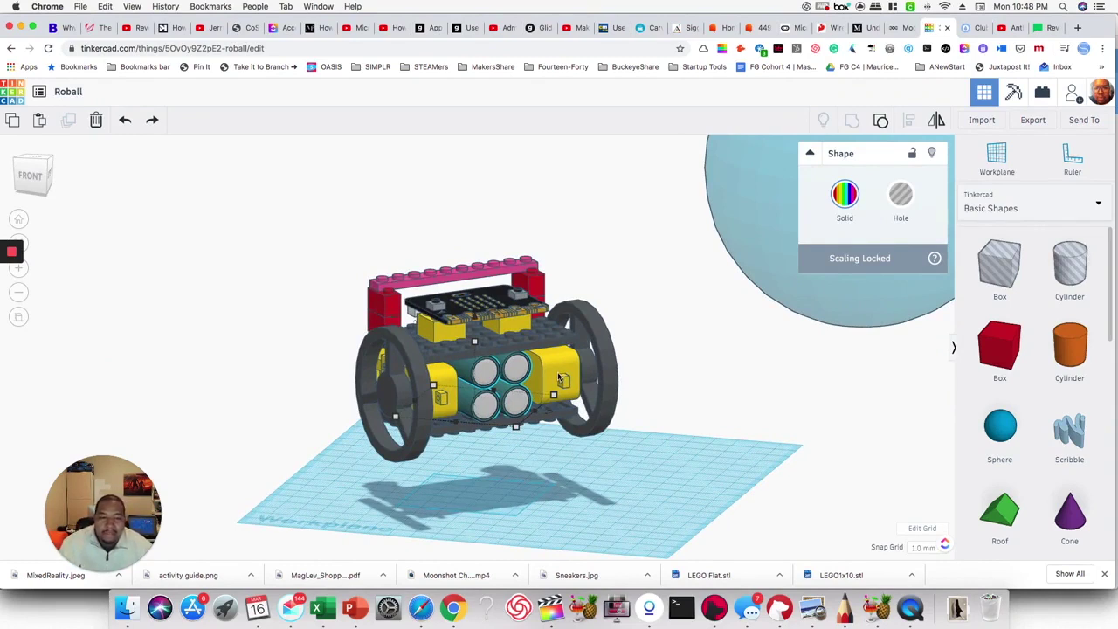
Step: Load thingiverse.com in a new Chrome tab
click(1077, 28)
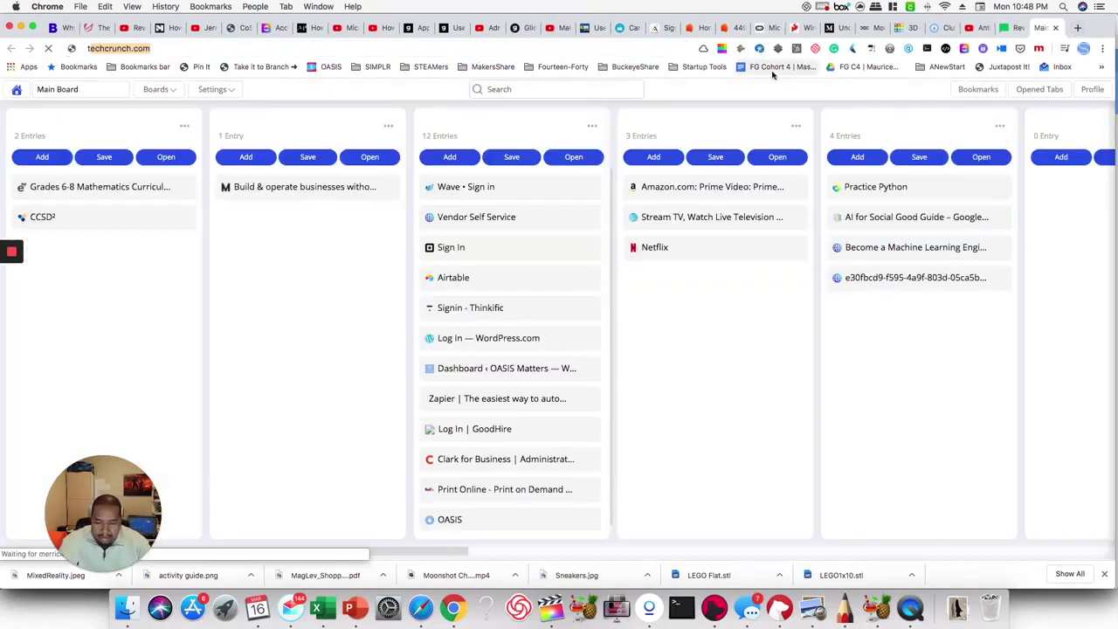
text(thingiverse)
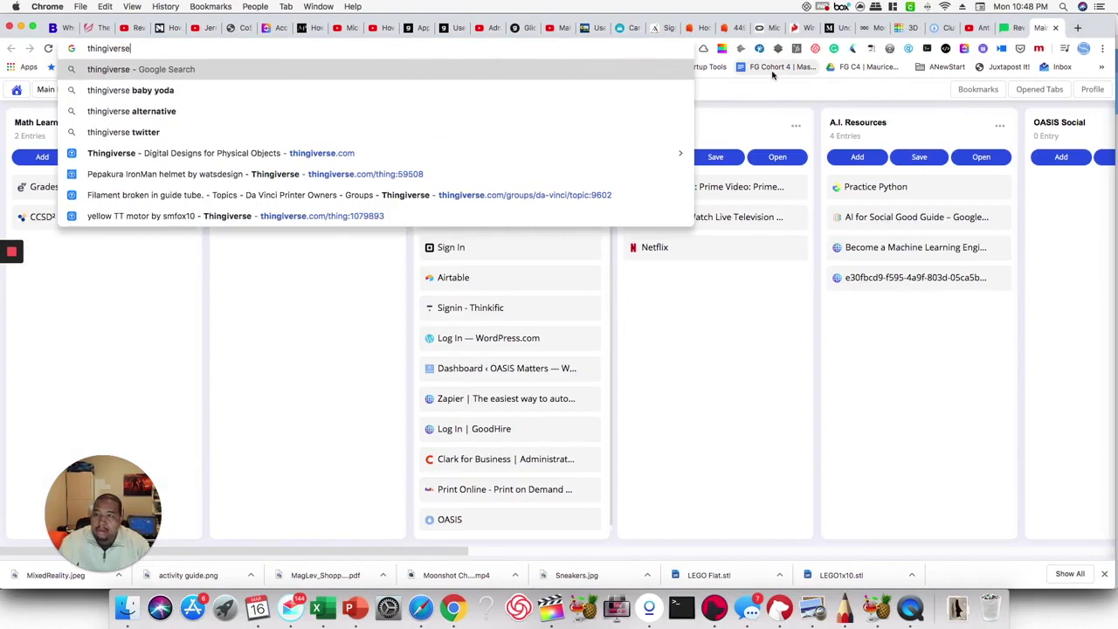
text(.com)
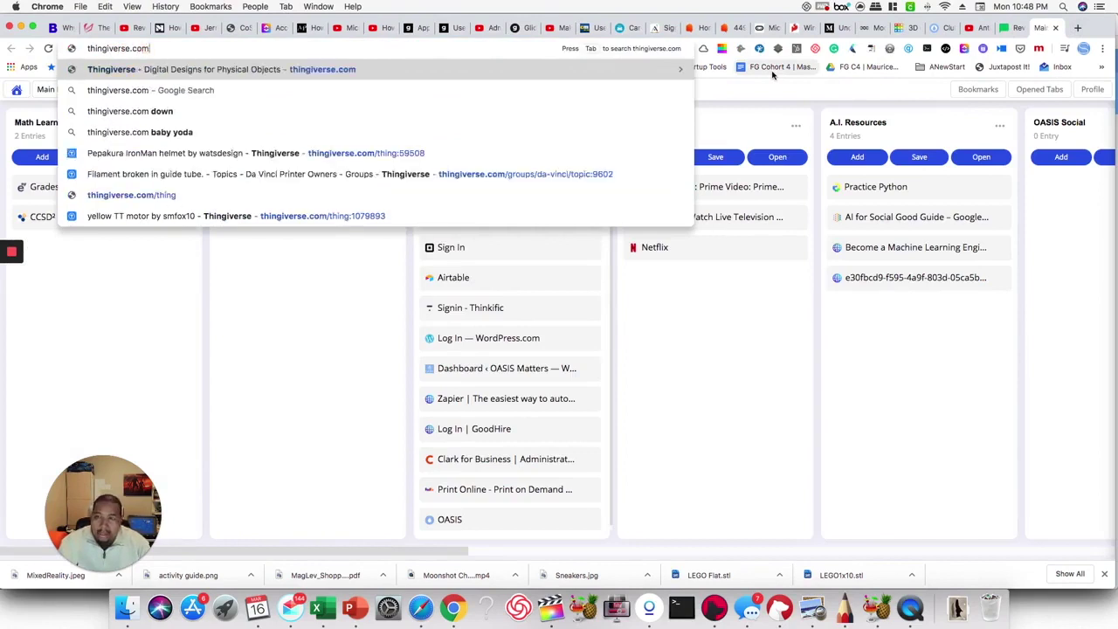
key(Return)
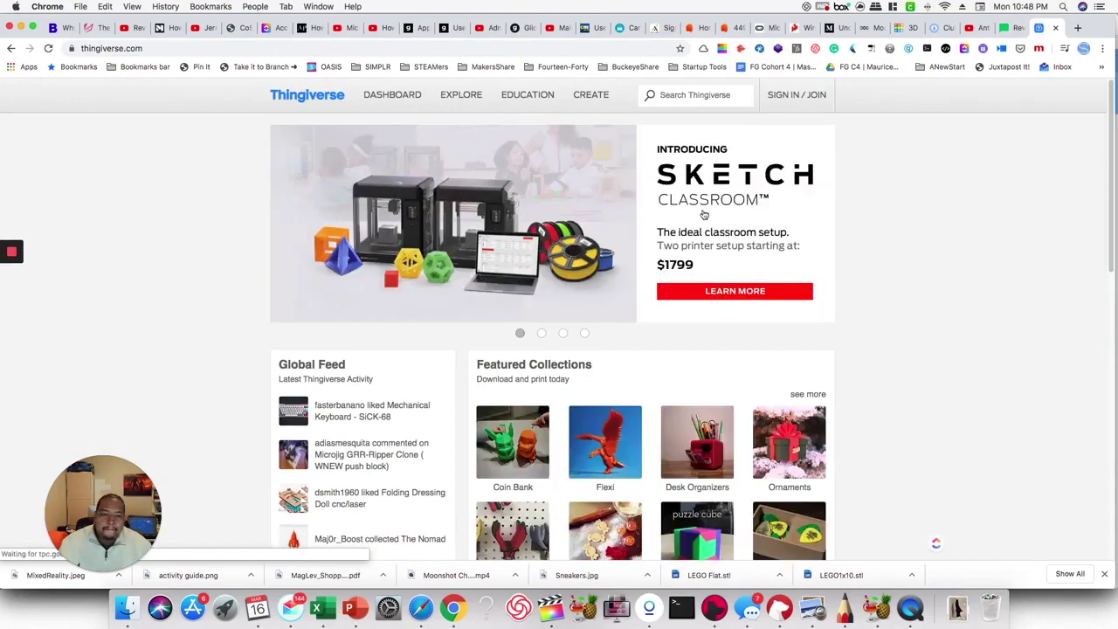
Step: Browse the Thingiverse home page, then search it for 'drone frame'
scroll(474, 353, down, 2)
scroll(475, 353, down, 5)
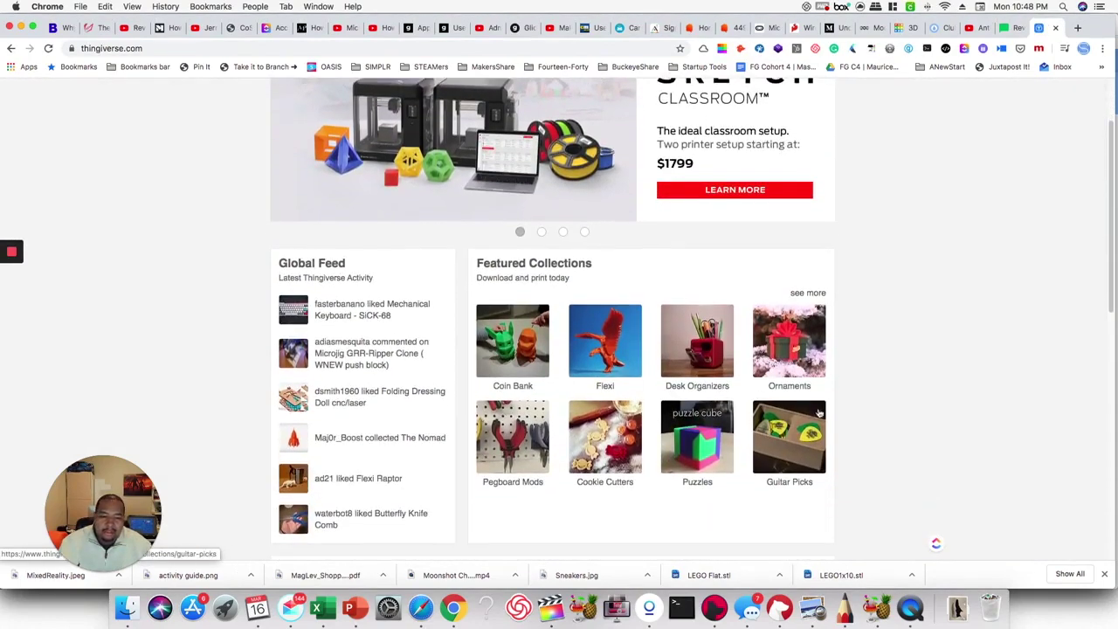
scroll(550, 399, down, 1)
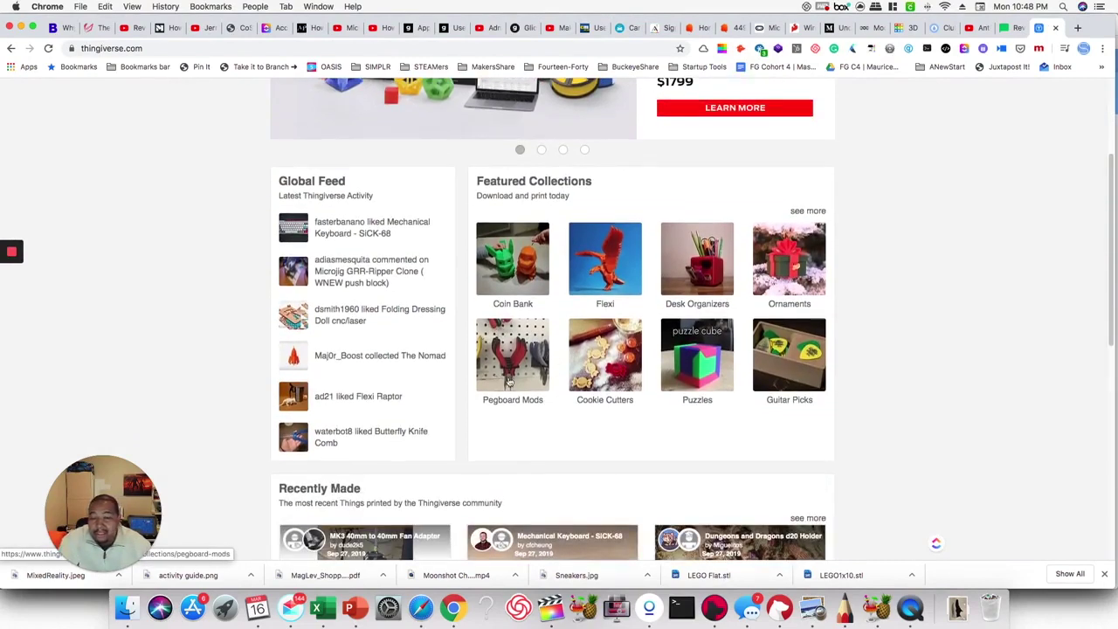
scroll(625, 381, down, 2)
scroll(624, 382, down, 3)
scroll(625, 382, up, 11)
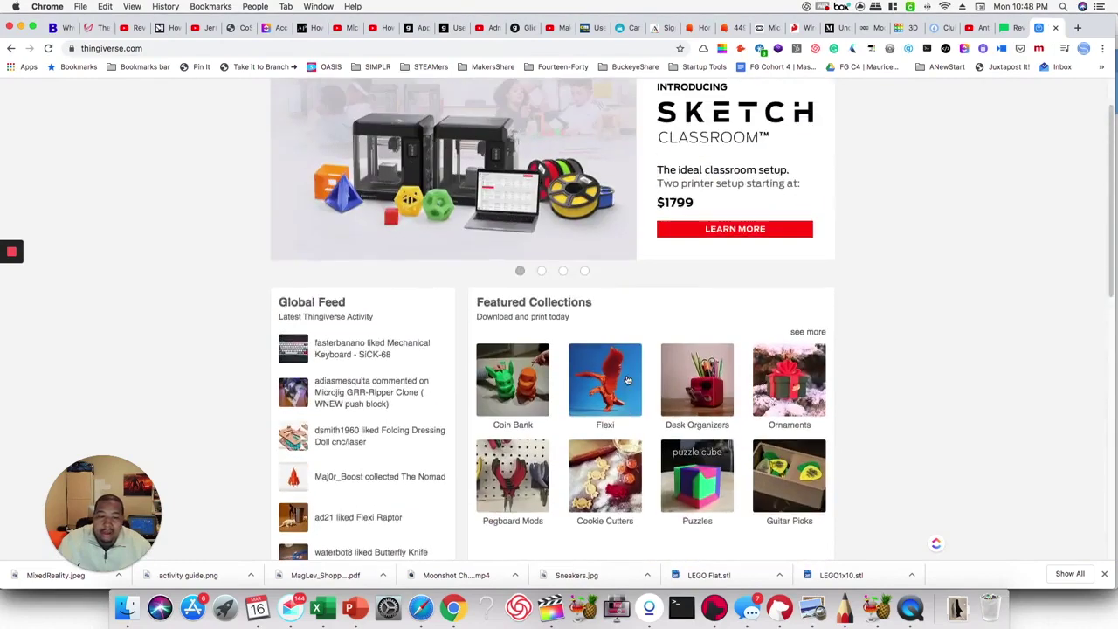
click(693, 95)
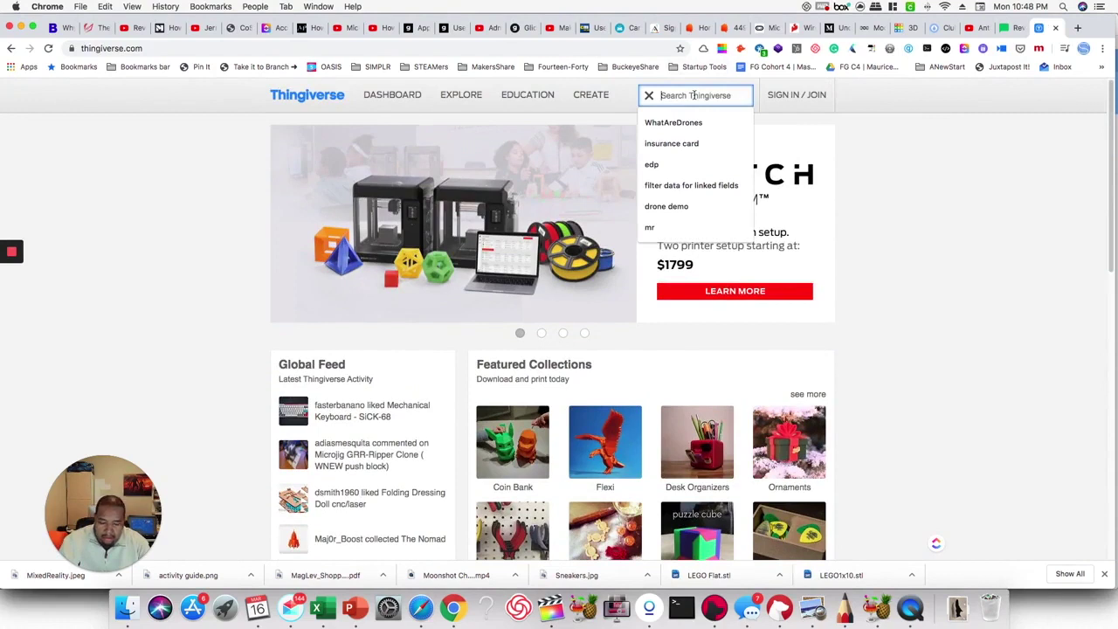
text(drpne)
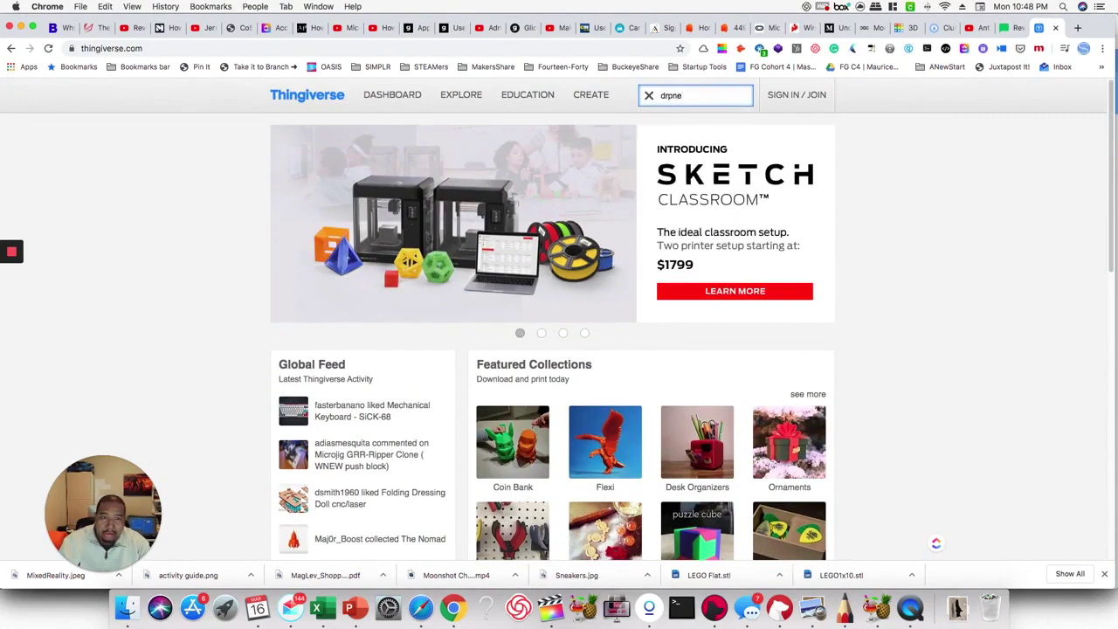
key(BackSpace)
key(BackSpace)
key(BackSpace)
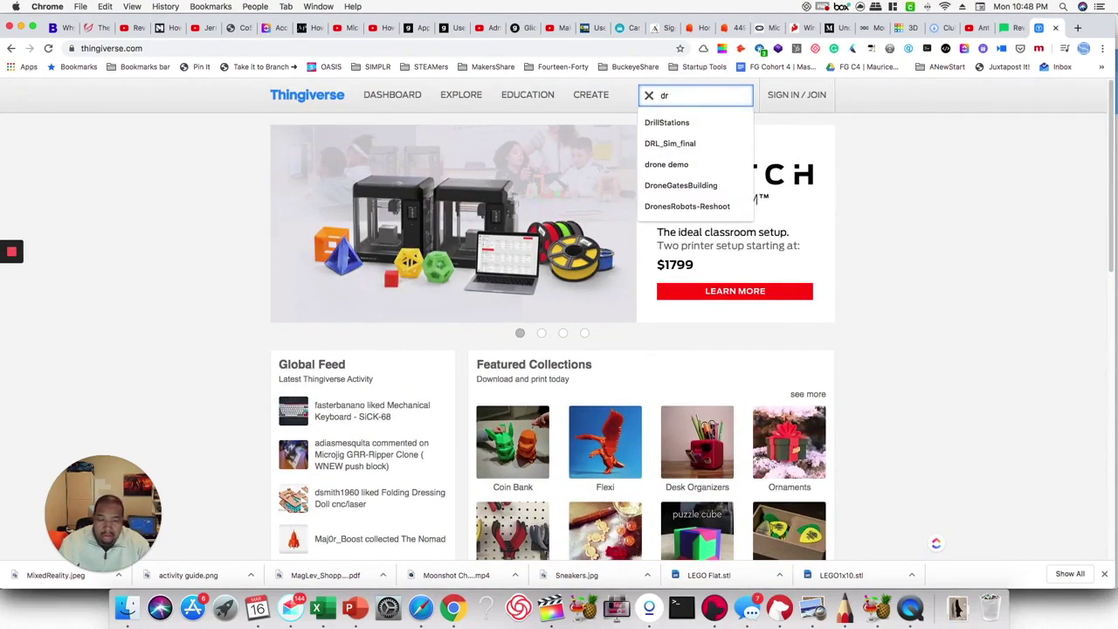
text(one frame)
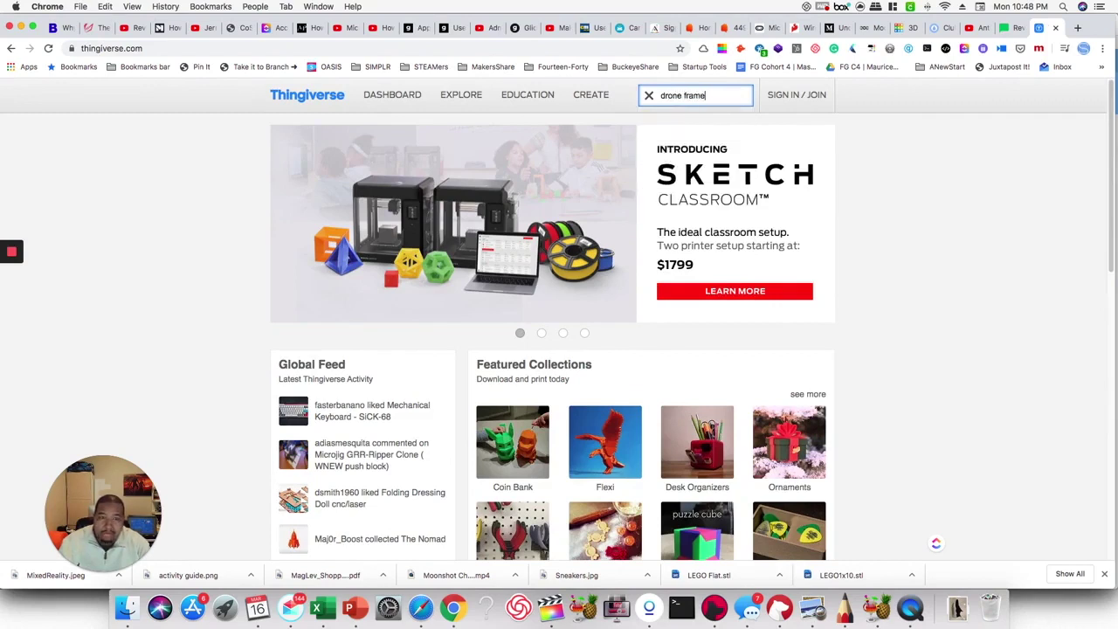
key(Return)
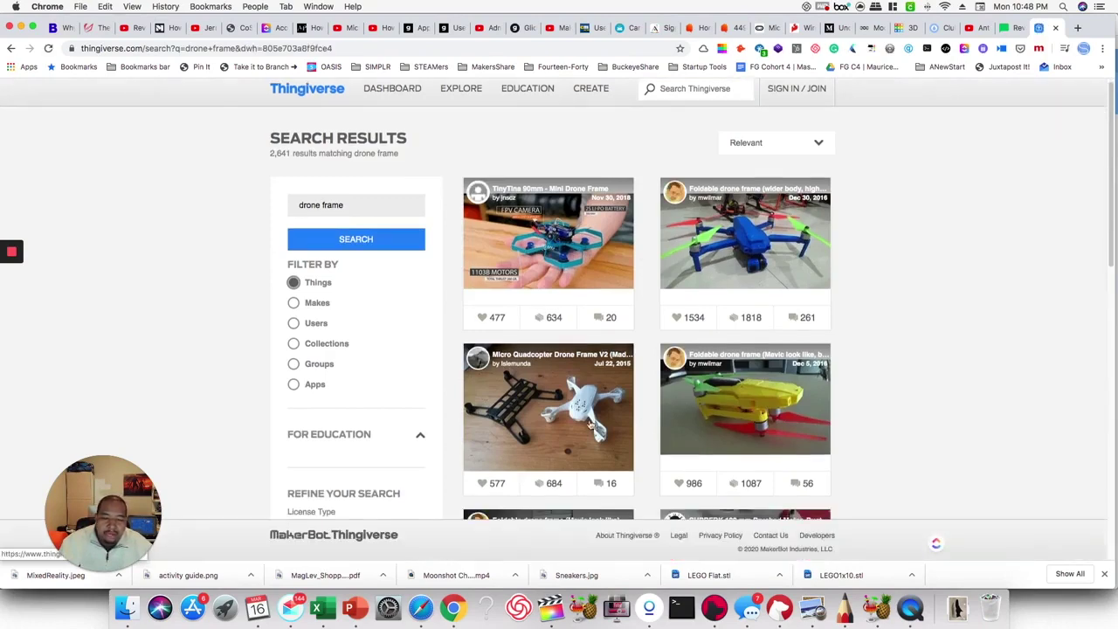
Step: Scroll the 'drone frame' results down until the 65mm Drone Frame is visible
scroll(627, 414, down, 2)
scroll(628, 414, down, 6)
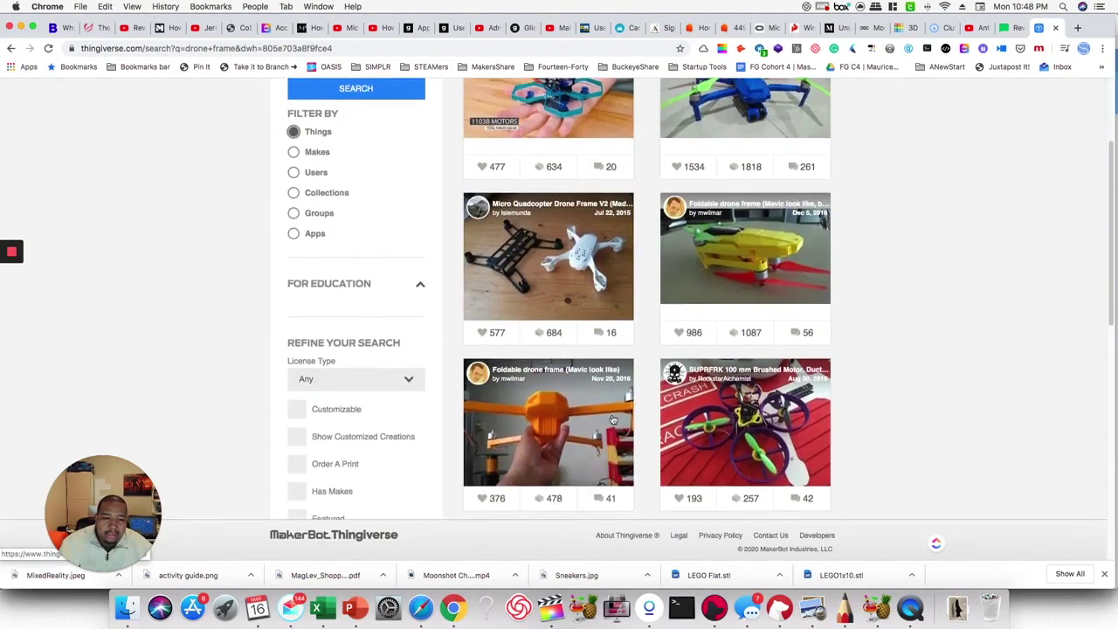
scroll(648, 406, down, 4)
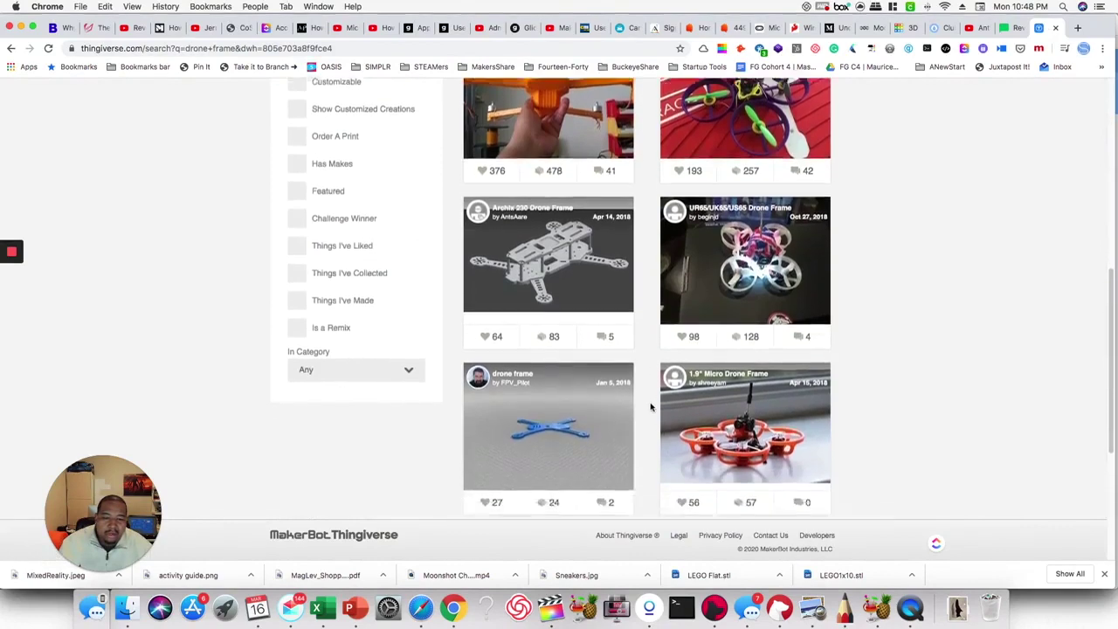
scroll(651, 404, down, 1)
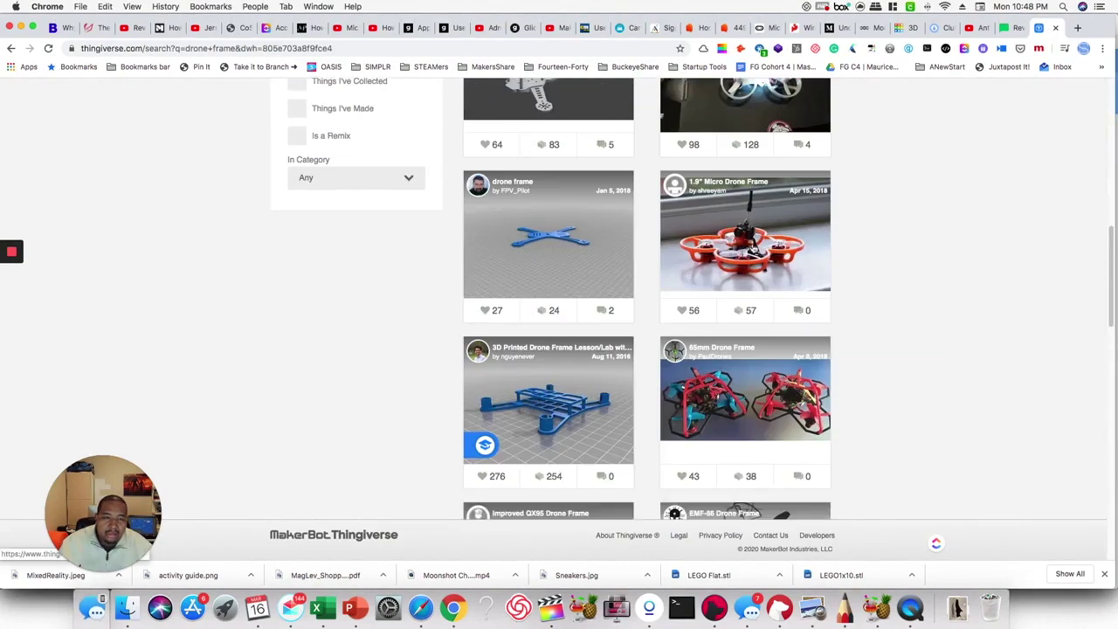
Step: Open the 65mm Drone Frame page, dismiss the translation offer, and page through five of its photos
click(736, 395)
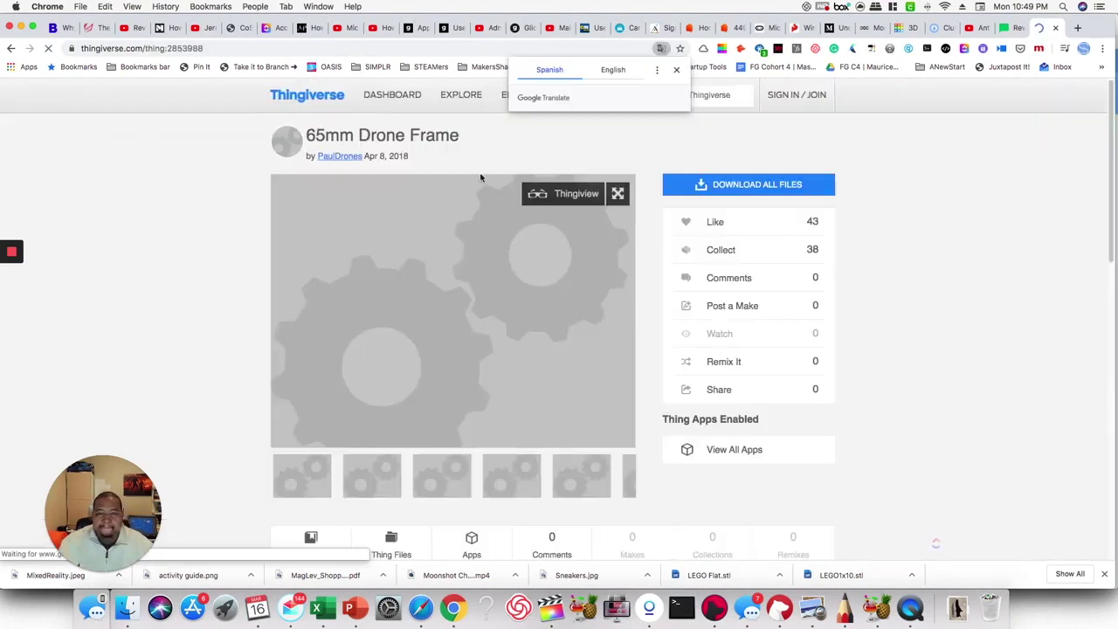
click(678, 70)
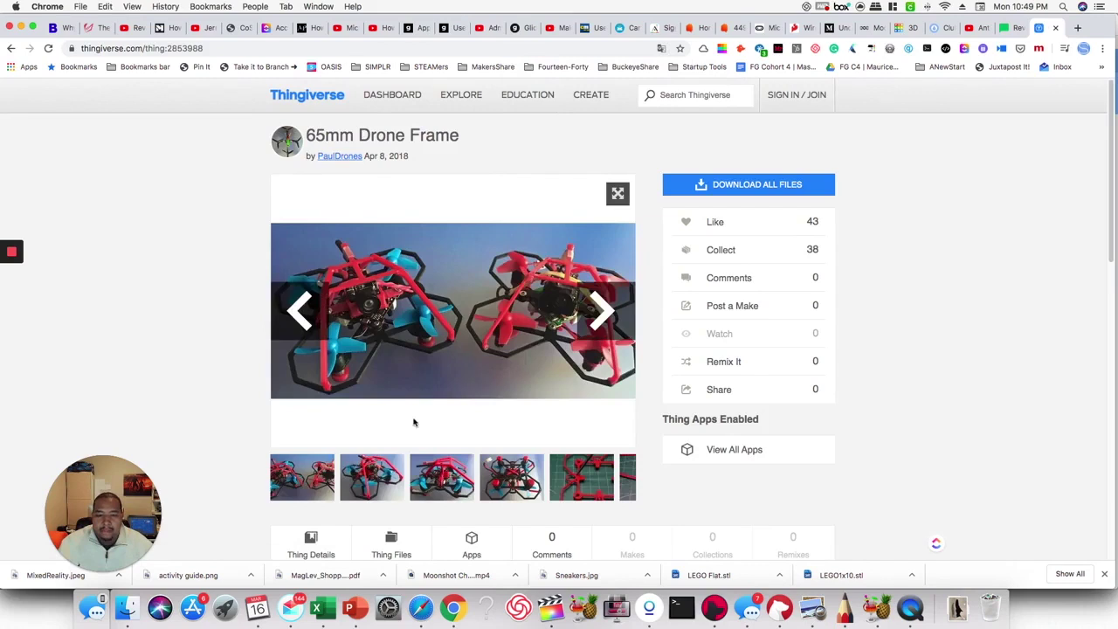
click(613, 327)
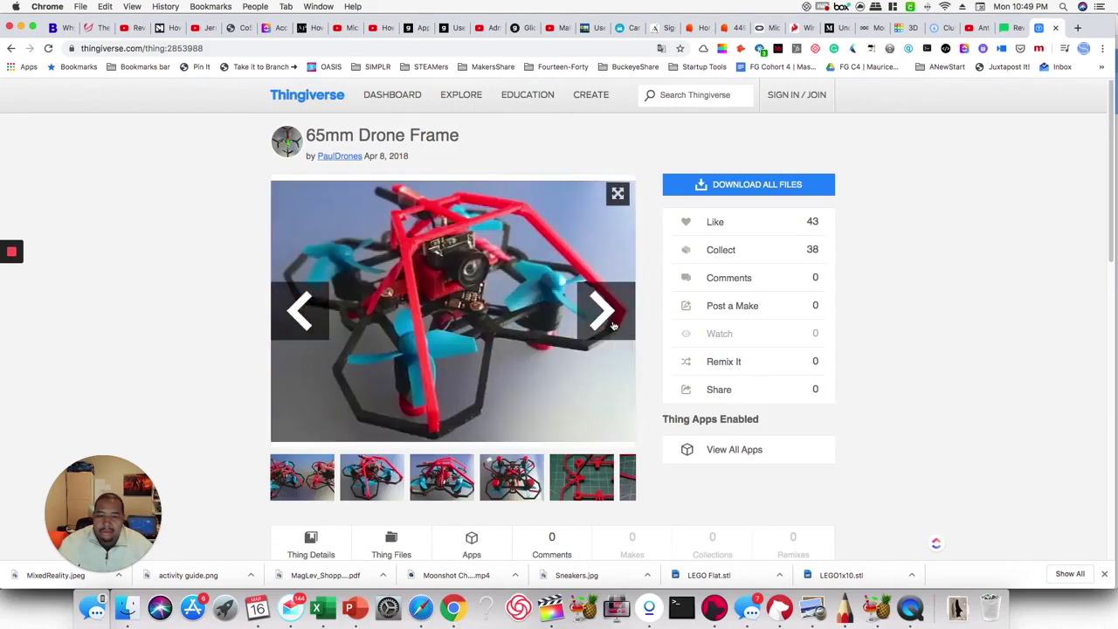
click(613, 327)
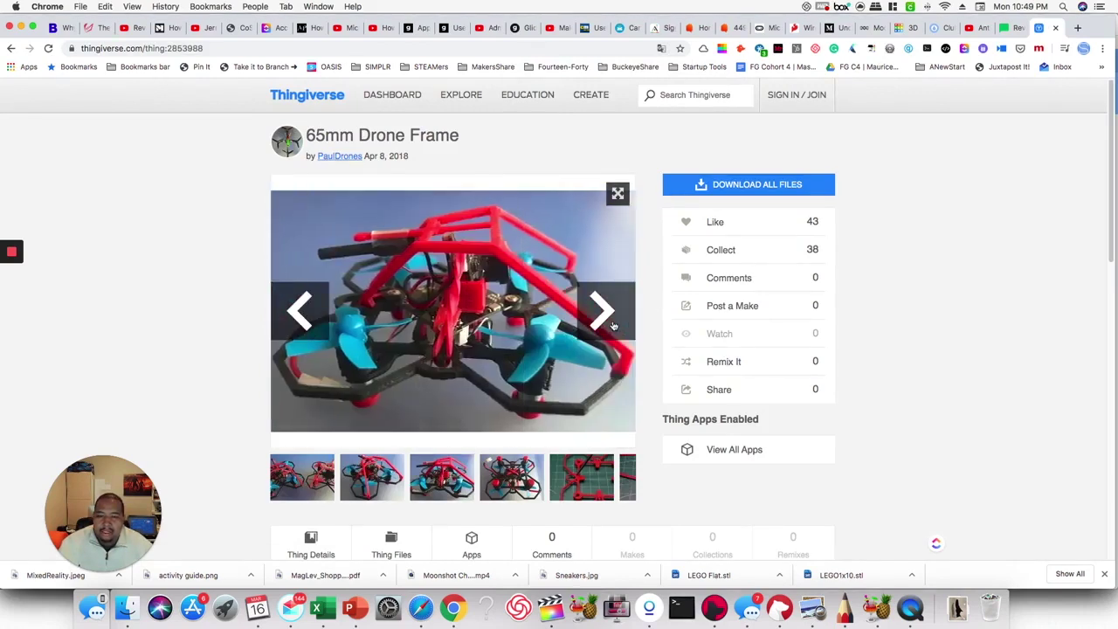
click(613, 326)
click(613, 326)
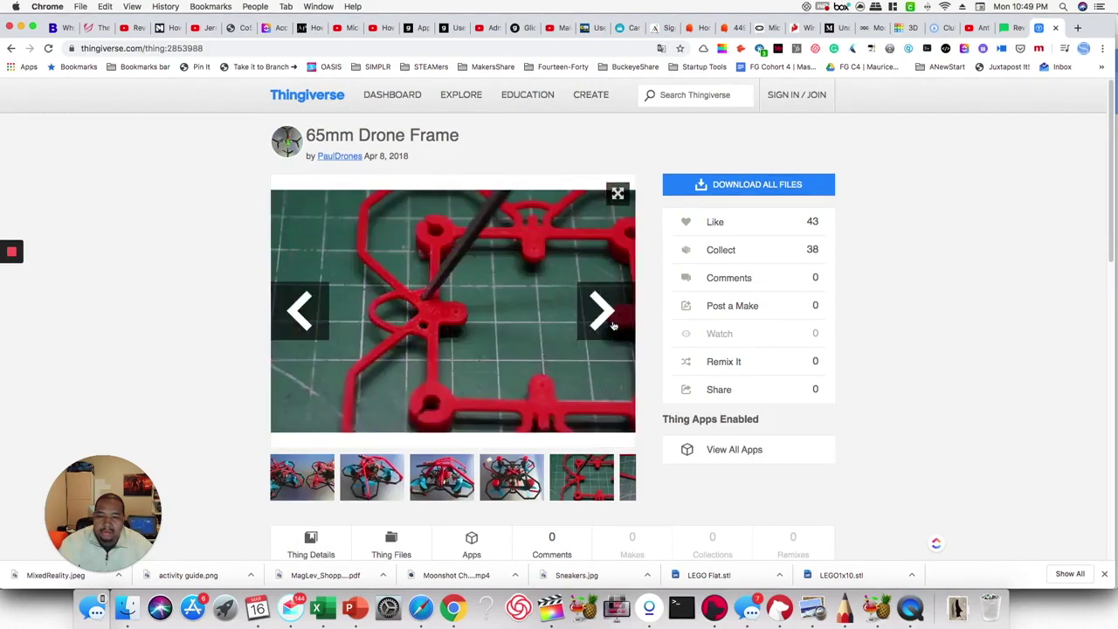
click(614, 327)
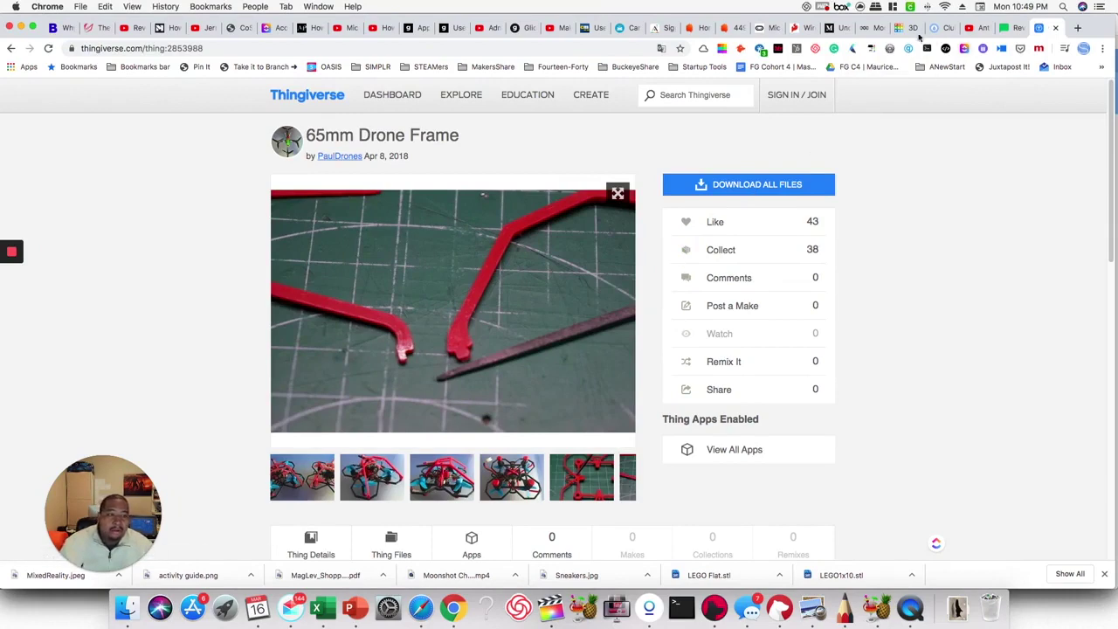
Step: Return to the Roball design tab, close Import without a file, deselect the robot, and orbit above it
click(904, 28)
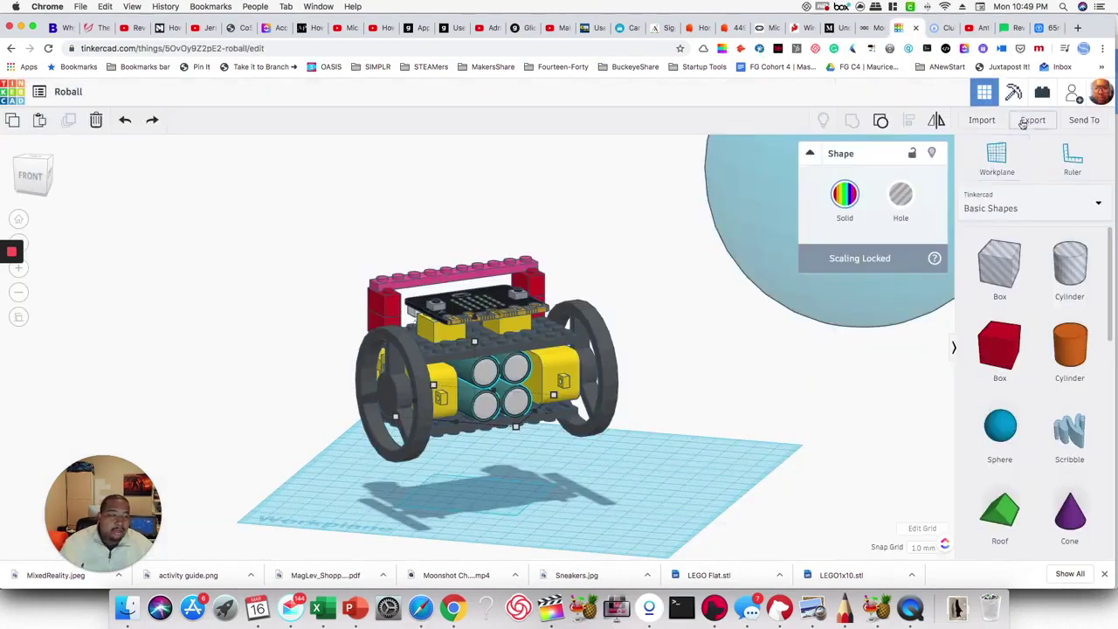
click(981, 120)
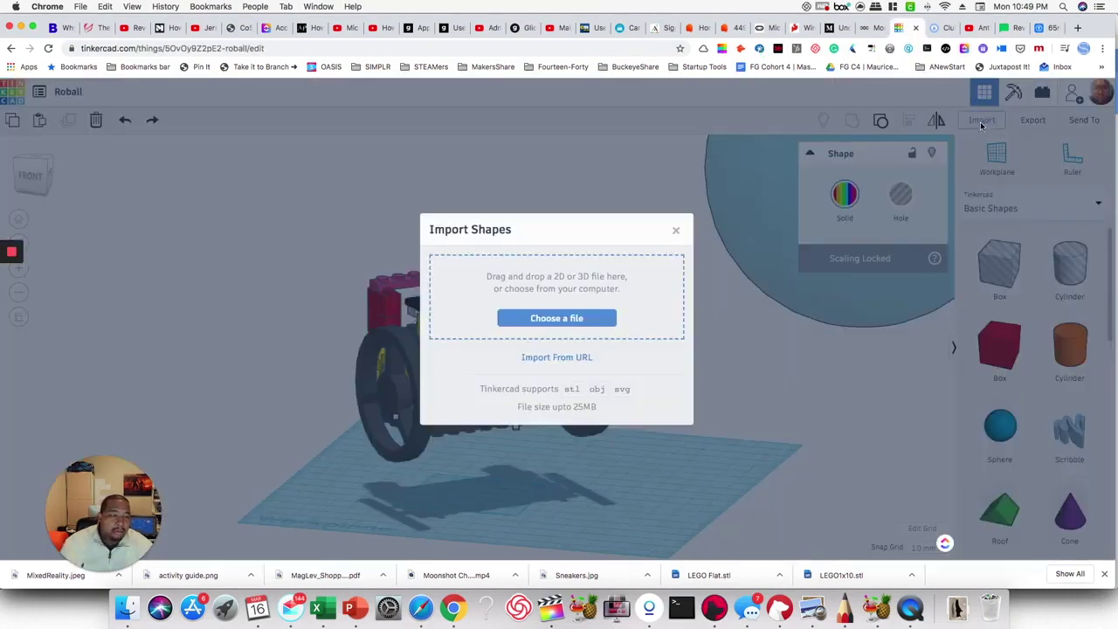
click(675, 232)
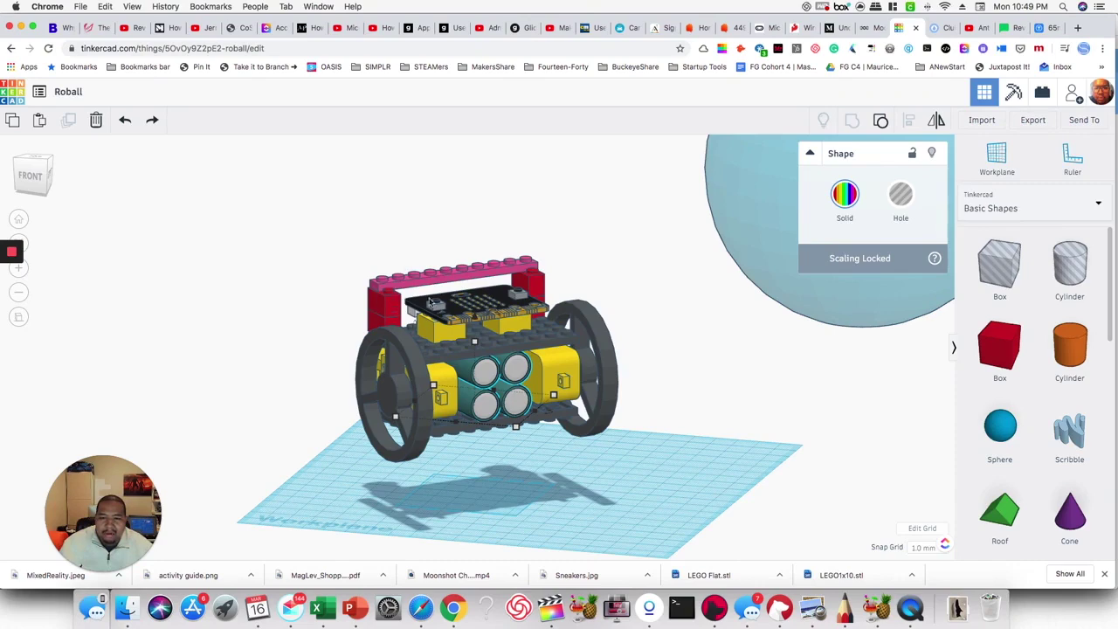
click(585, 289)
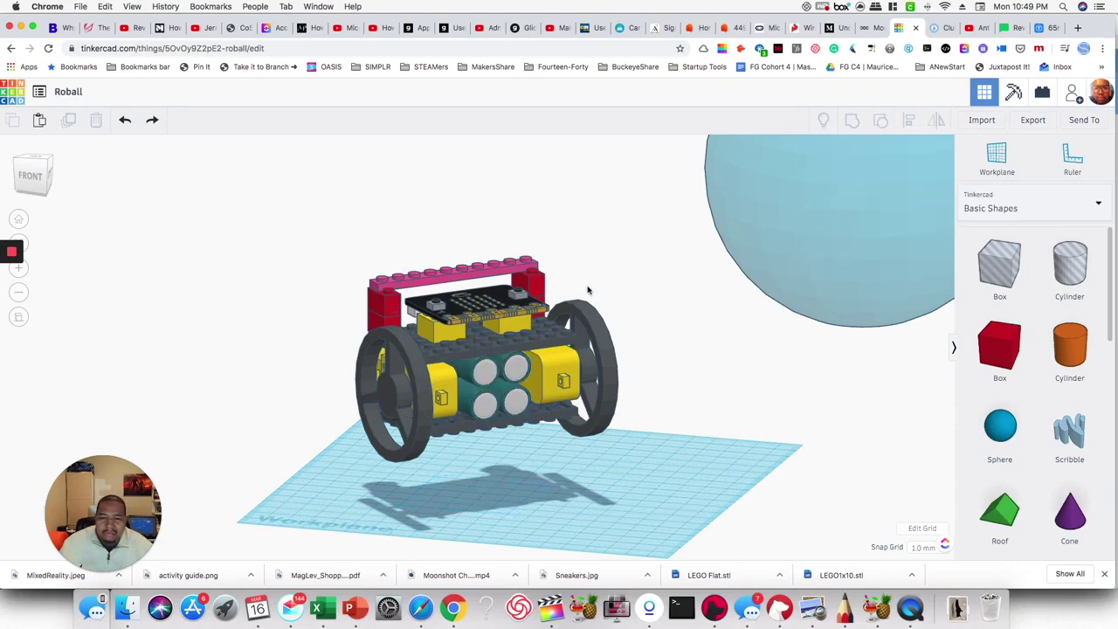
right_drag(576, 288, 599, 288)
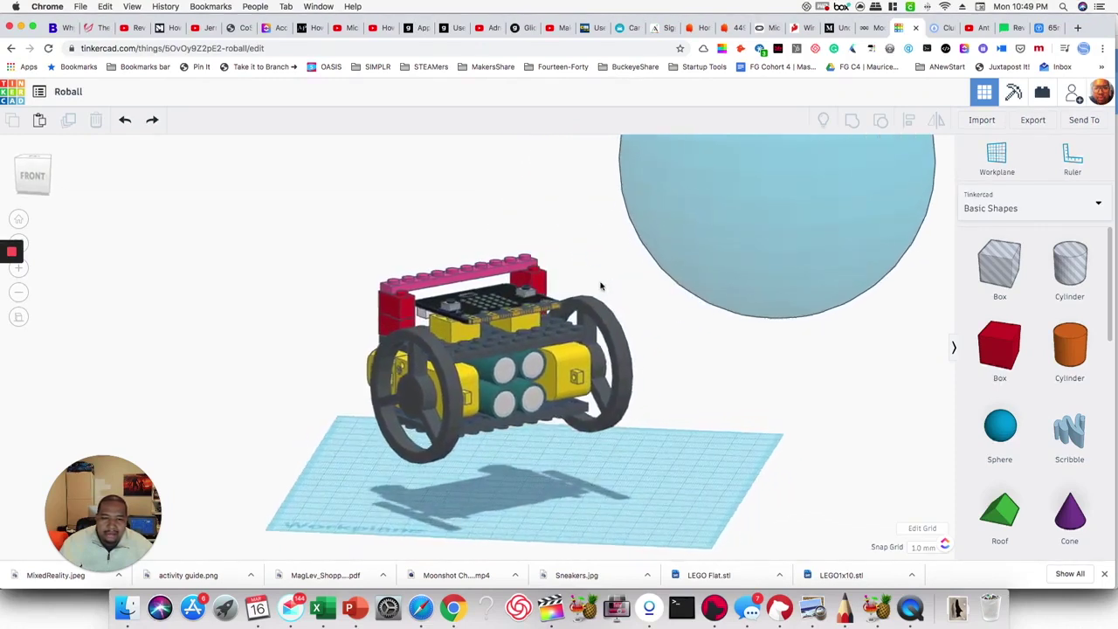
Step: Undo the last move so the clear sphere encloses the micro:bit robot again
click(125, 119)
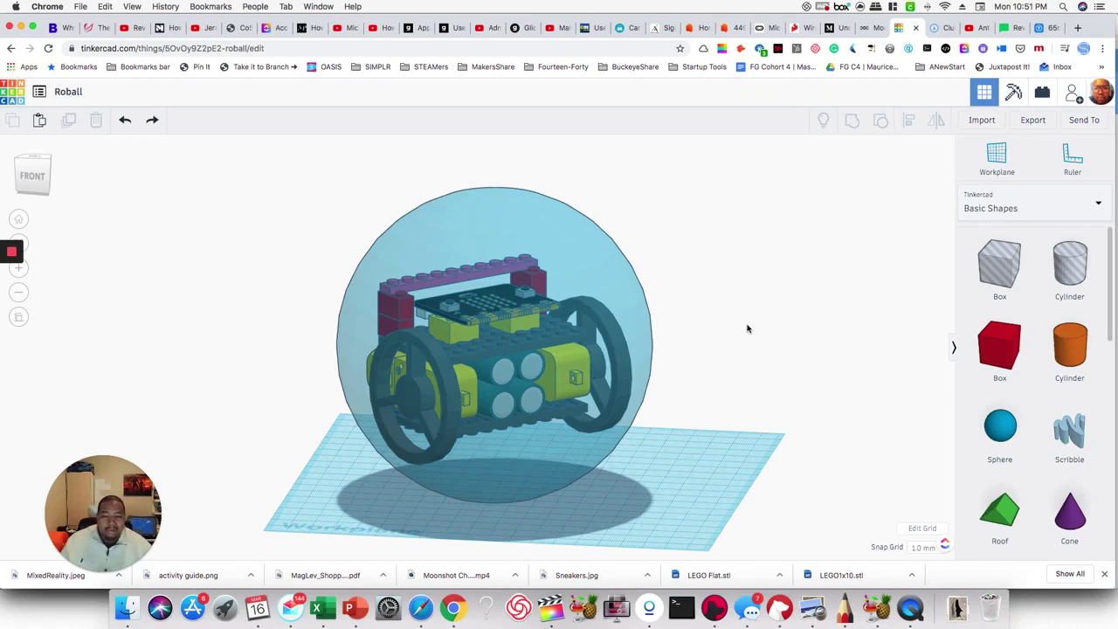
drag(600, 282, 795, 288)
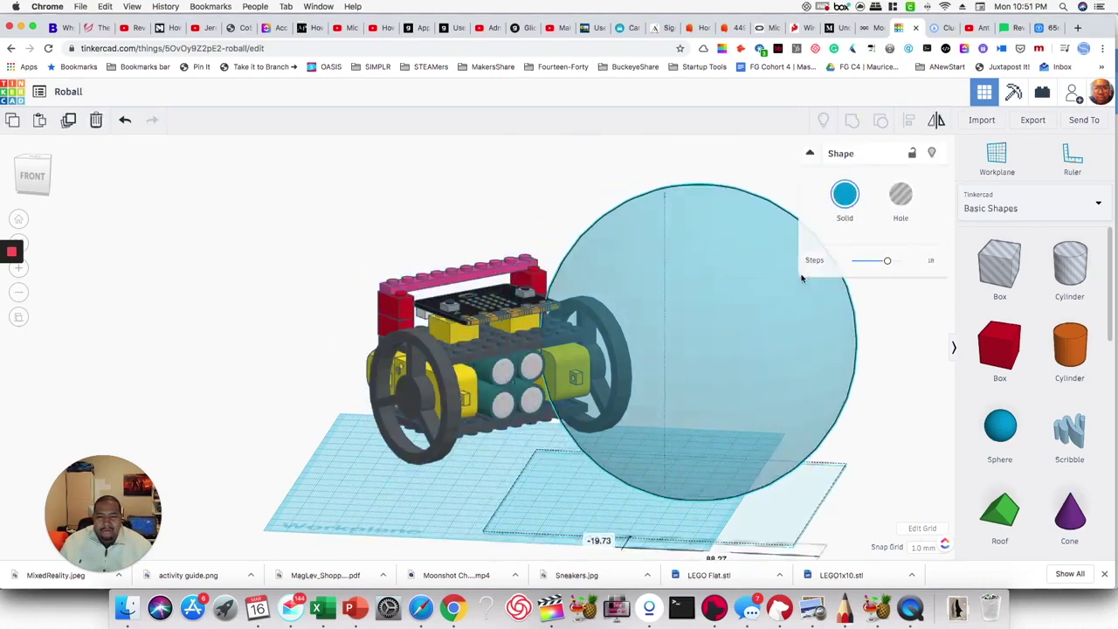
click(471, 383)
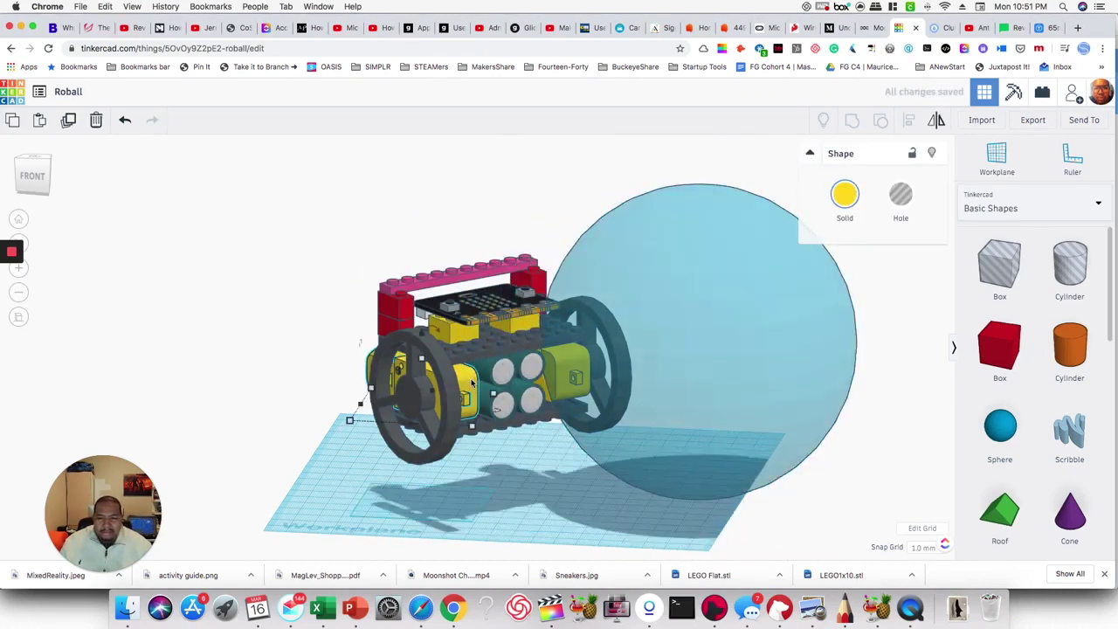
click(845, 194)
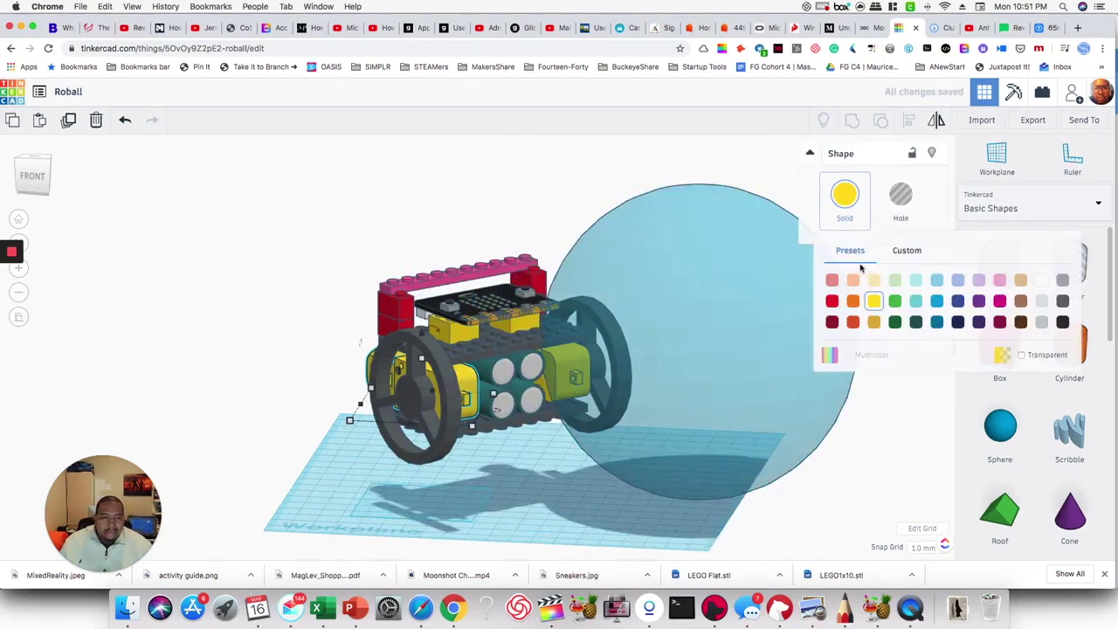
click(892, 301)
click(844, 199)
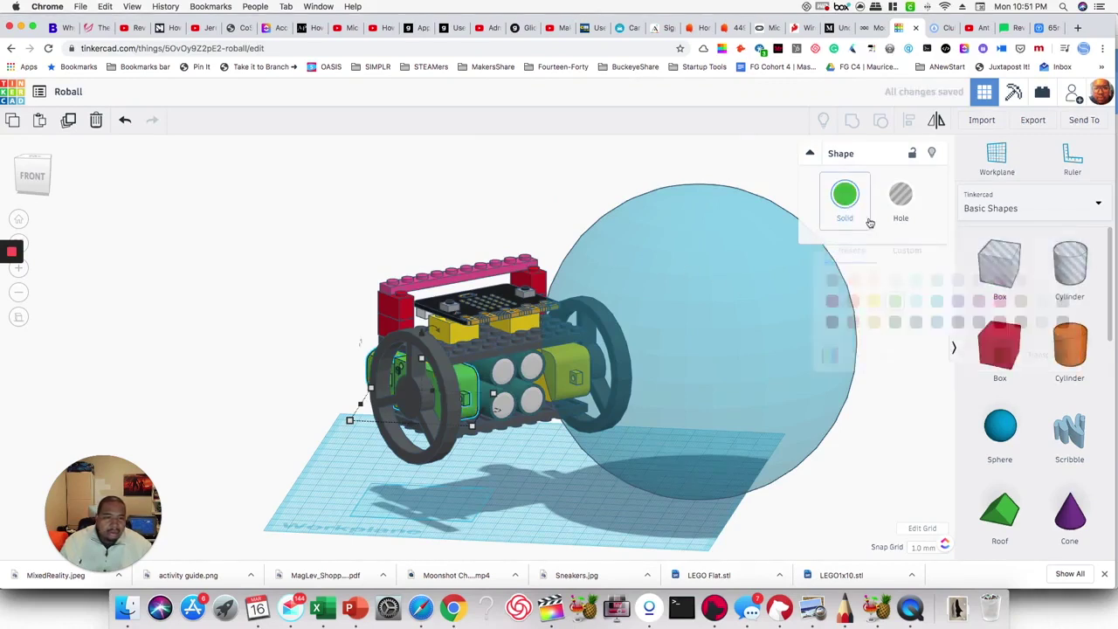
click(959, 281)
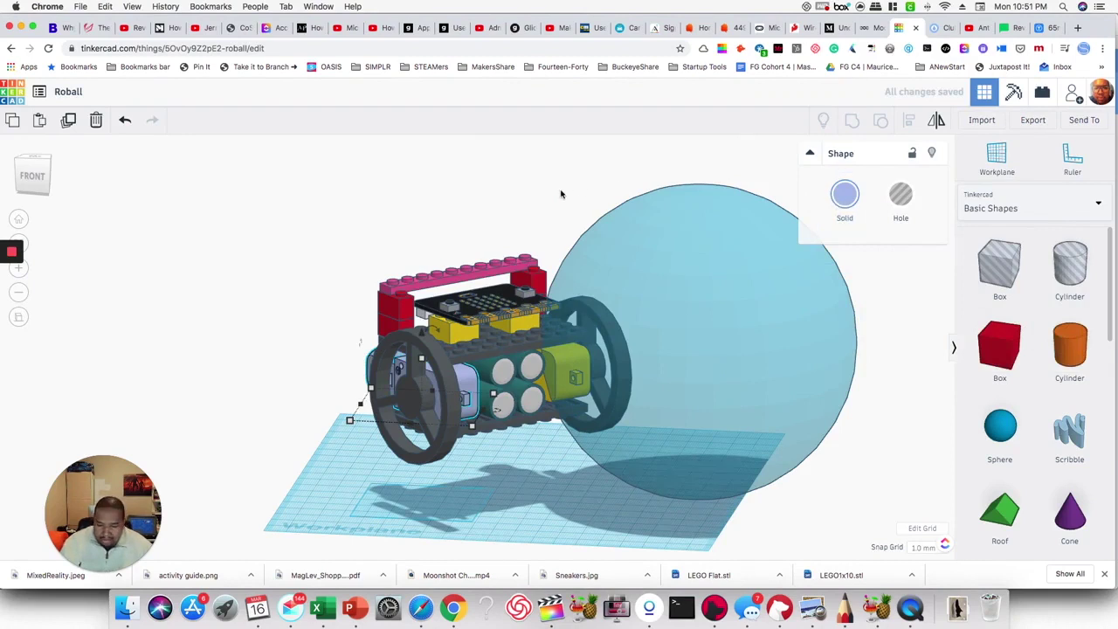
key(super+z)
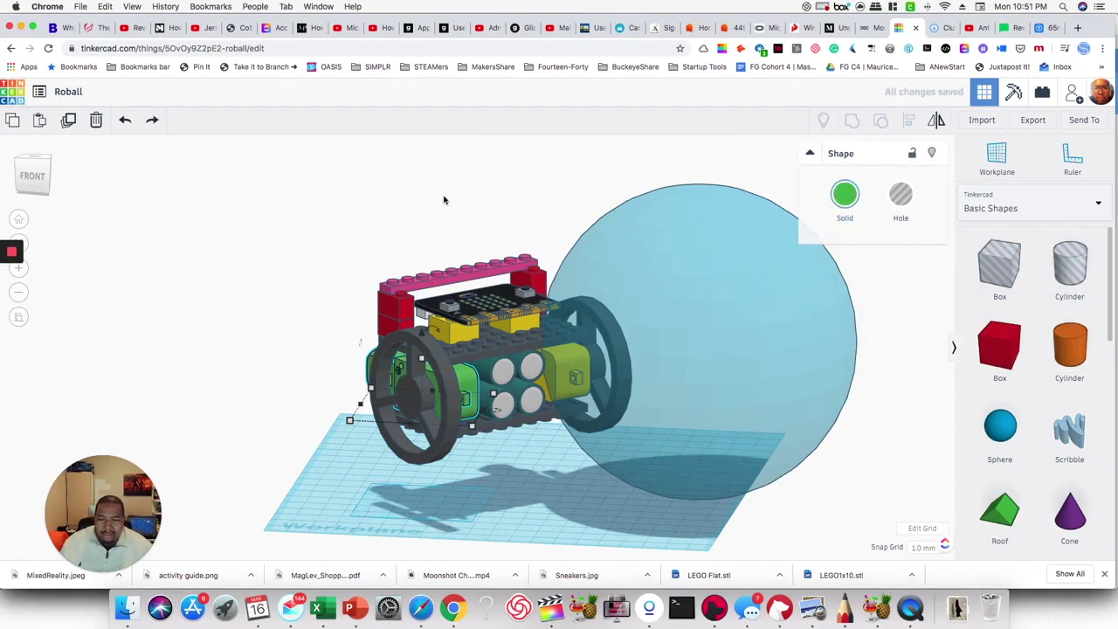
key(super+z)
key(super+z)
click(711, 285)
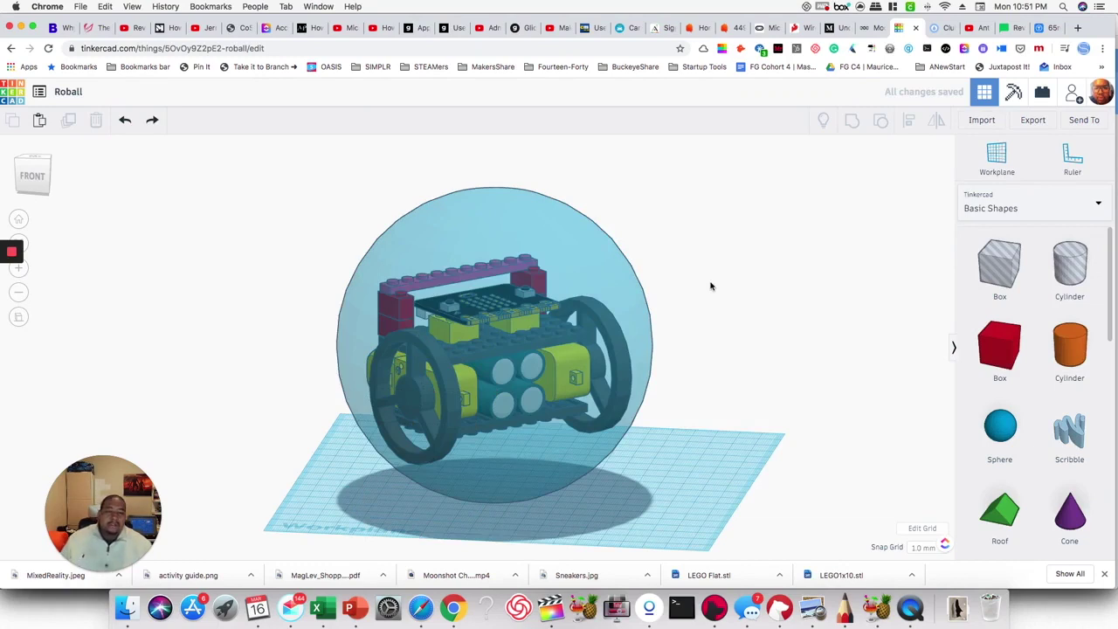